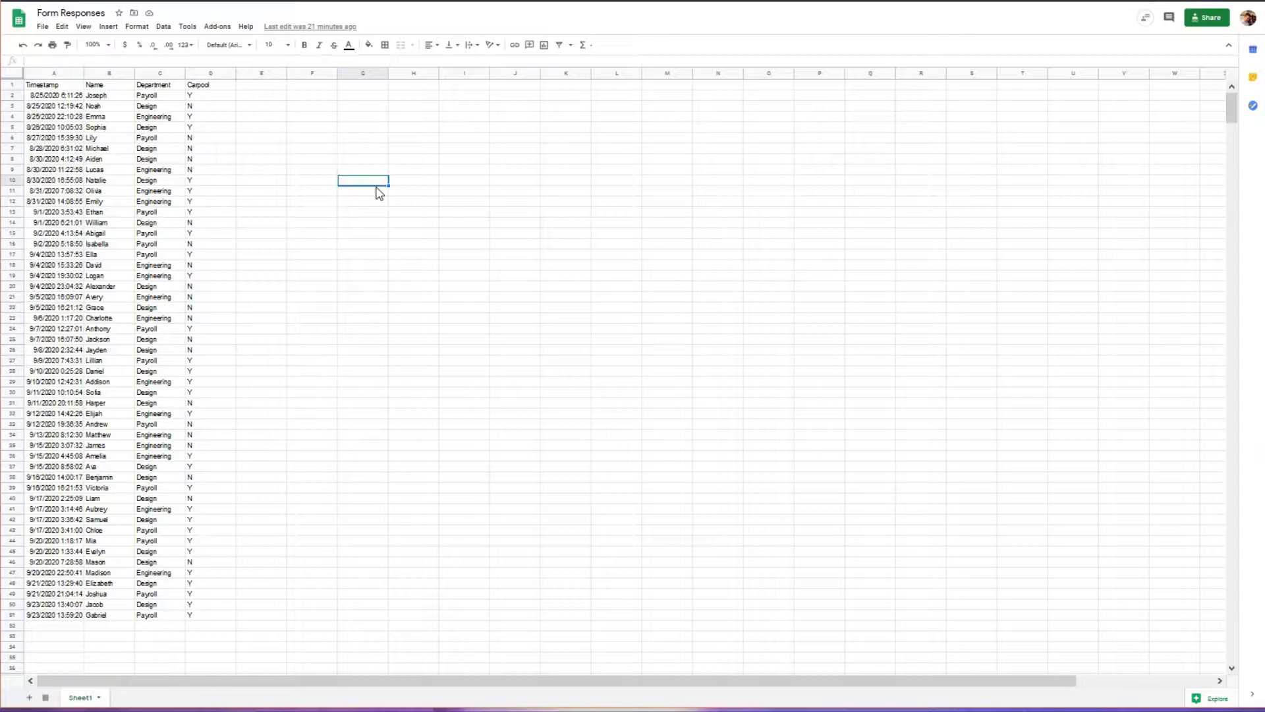
- Examine the column headers and the department entries in the Form Responses sheet
{"action": "left_click", "coordinate": [55, 88]}
{"action": "left_click_drag", "start_coordinate": [54, 84], "coordinate": [199, 88]}
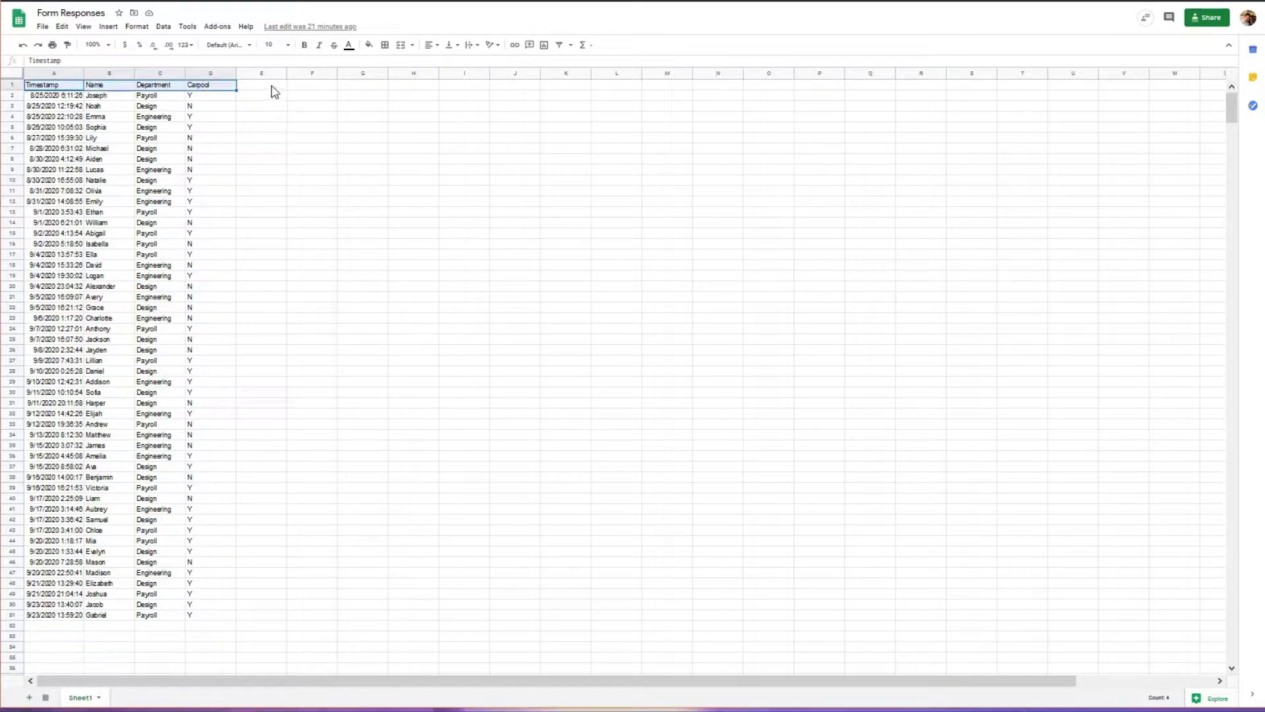
{"action": "left_click", "coordinate": [271, 85]}
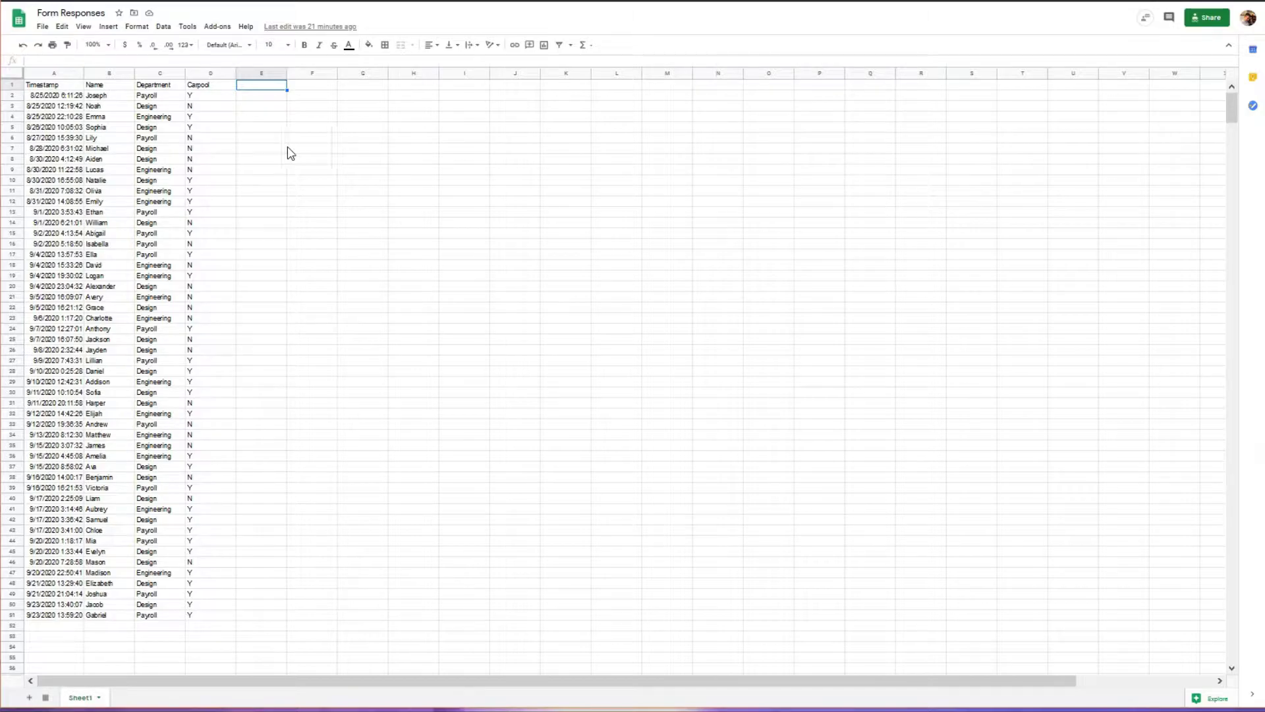
{"action": "left_click", "coordinate": [61, 86]}
{"action": "left_click", "coordinate": [153, 87]}
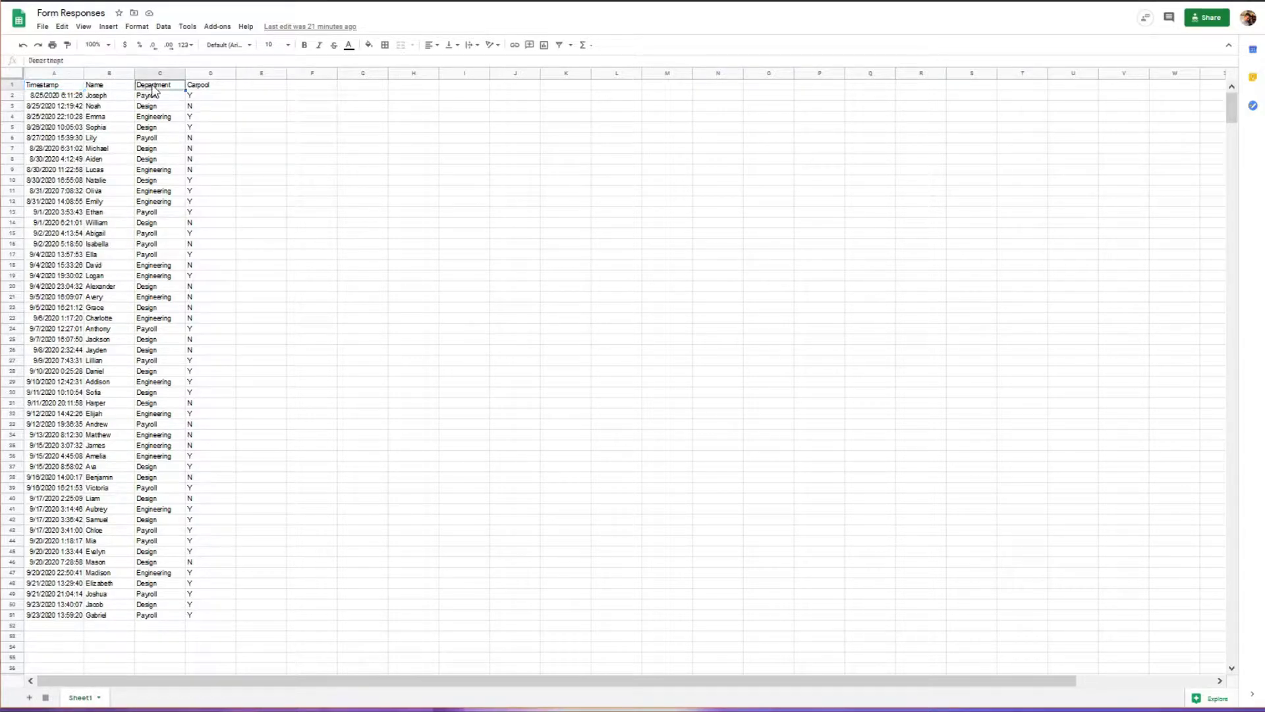
{"action": "left_click", "coordinate": [159, 116]}
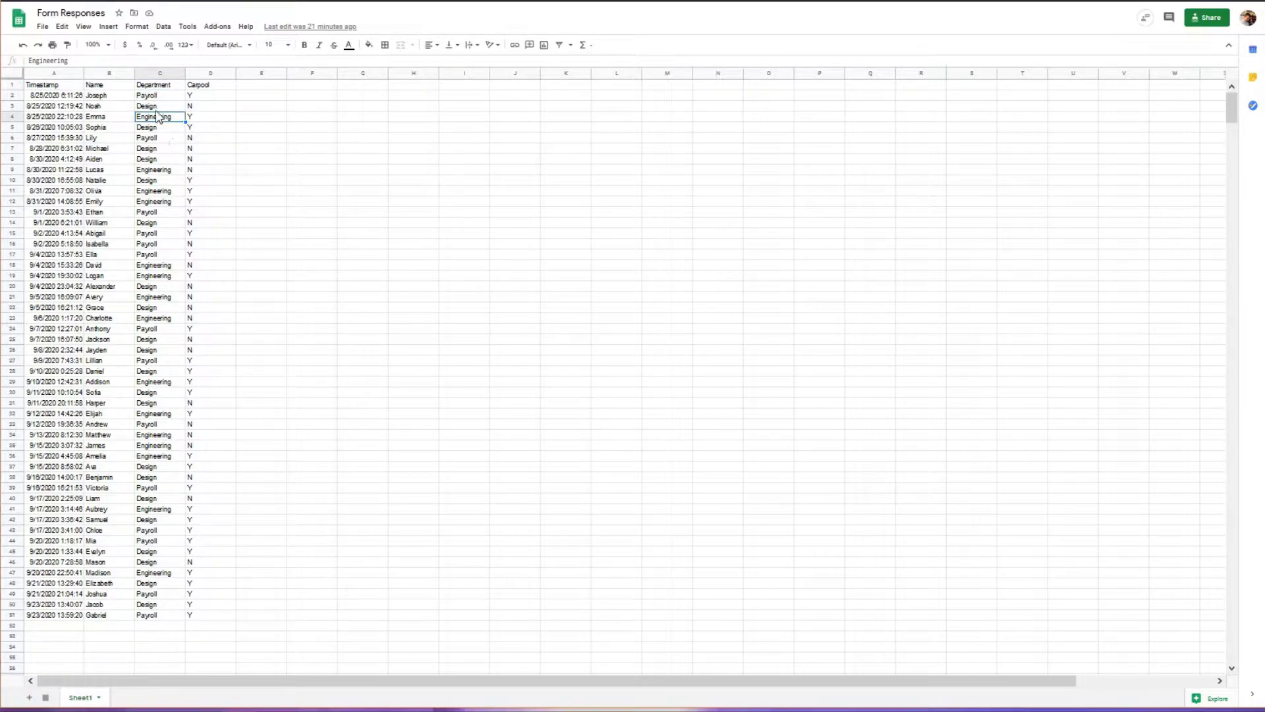
{"action": "left_click", "coordinate": [150, 107]}
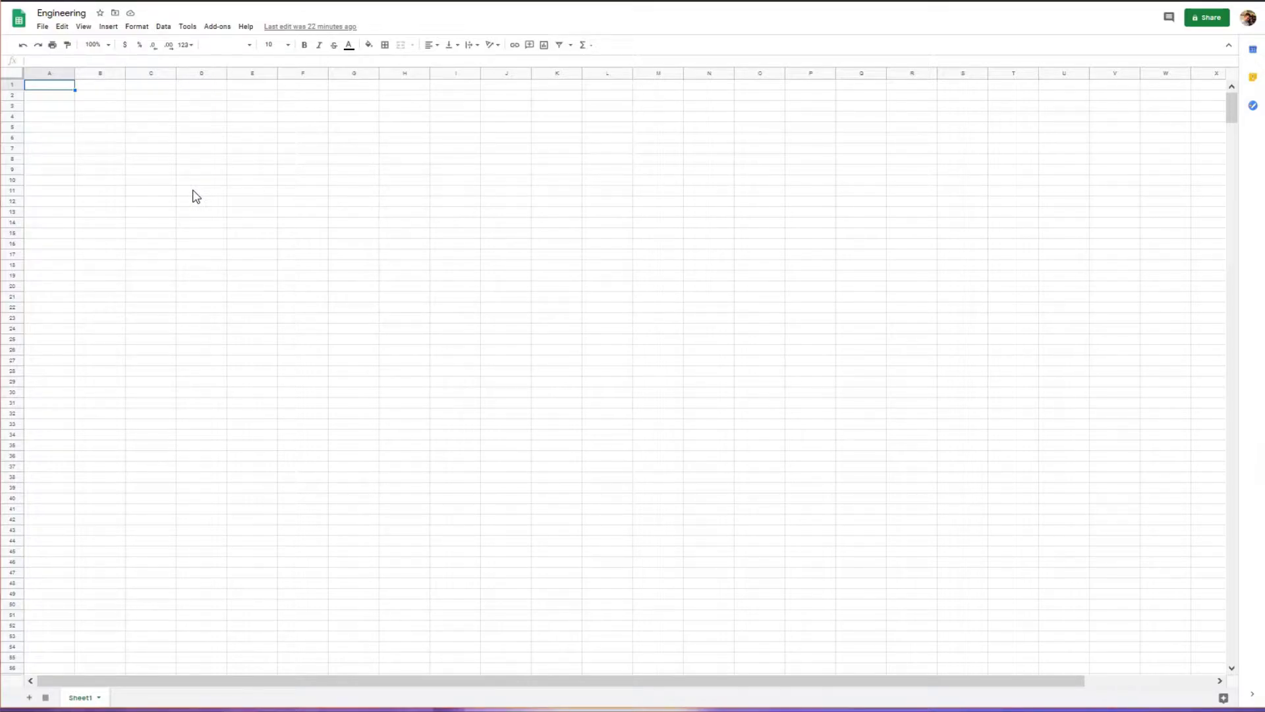
- Enter =importrange("url","range") with placeholder arguments in cell A1 of the Engineering spreadsheet
{"action": "type", "text": "=import"}
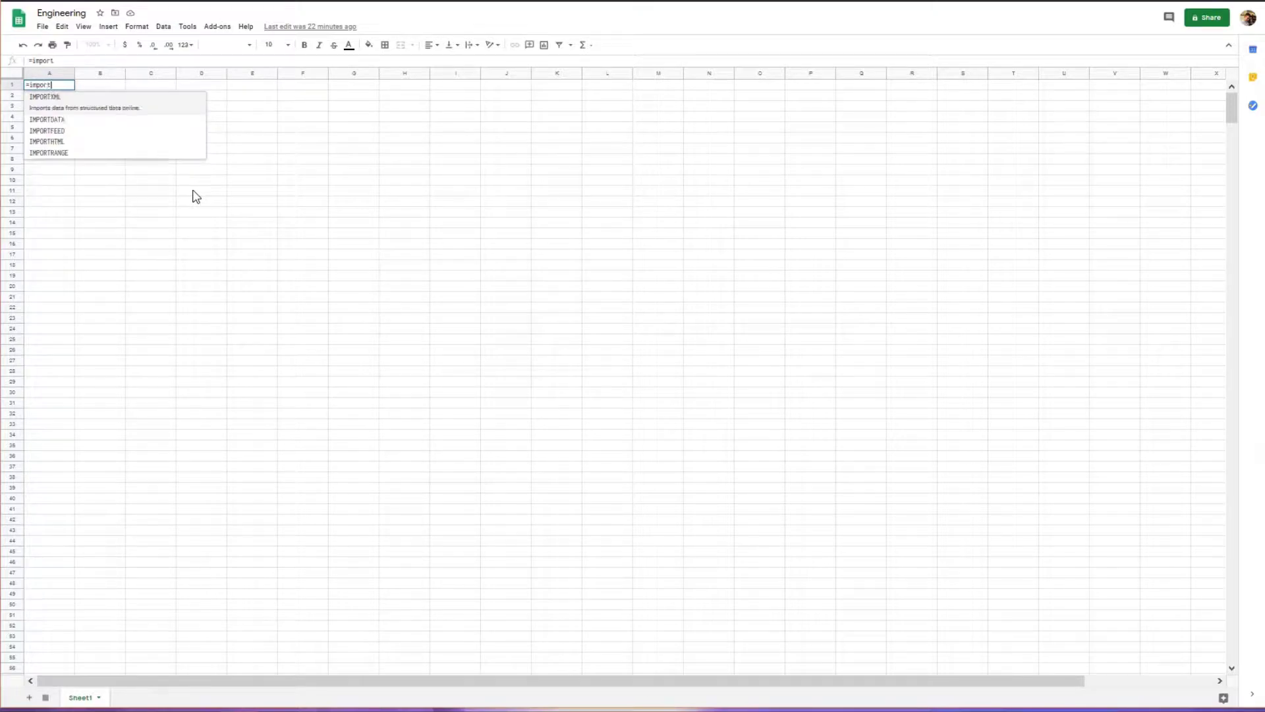
{"action": "type", "text": "r"}
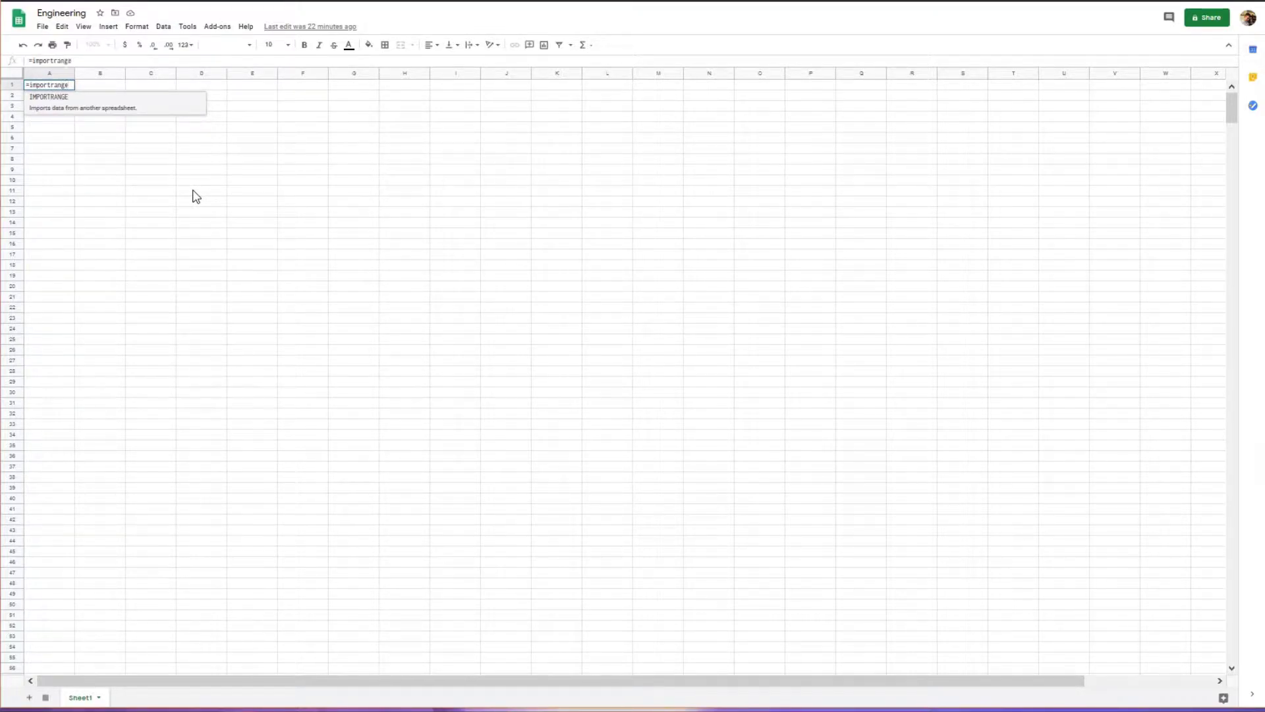
{"action": "type", "text": "ange("}
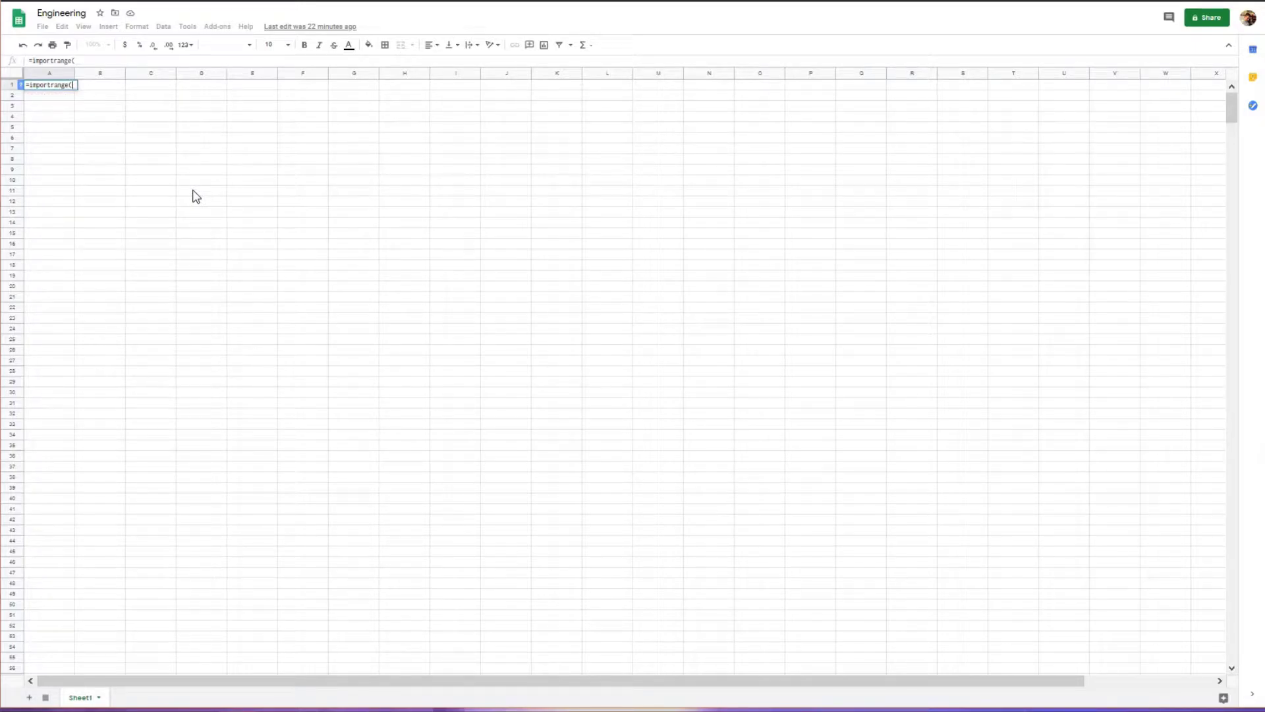
{"action": "type", "text": "\"url\""}
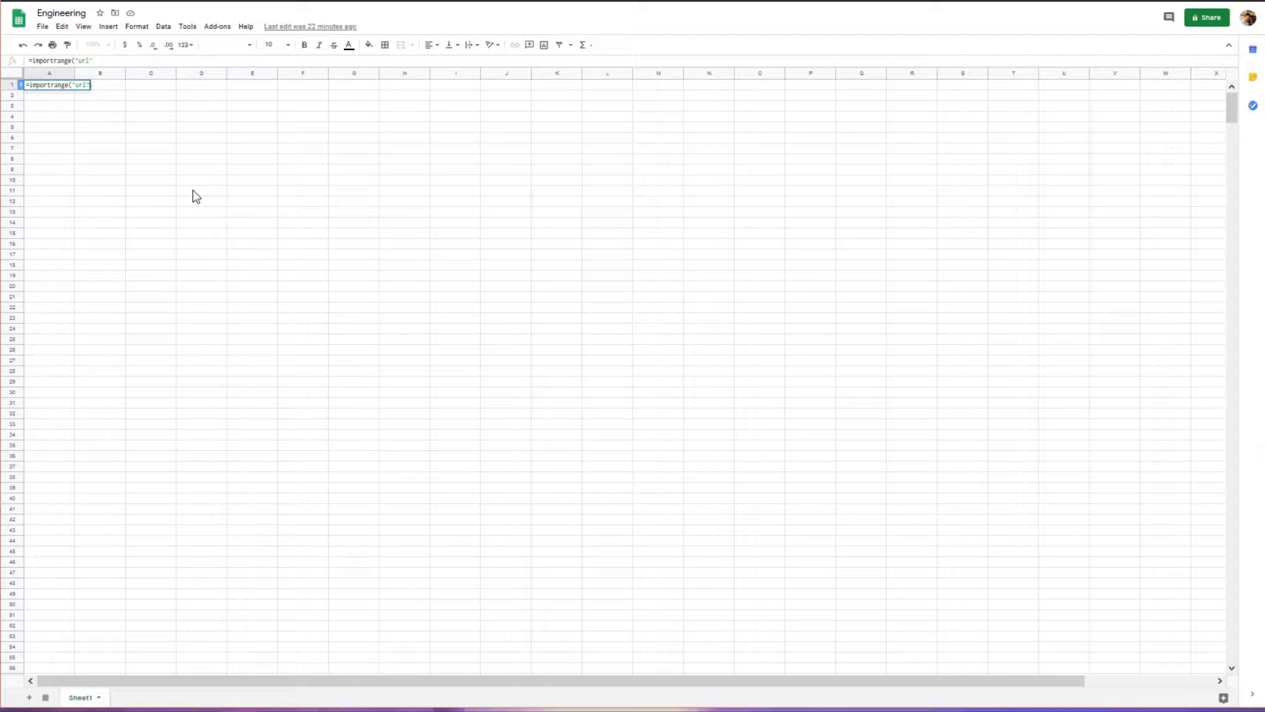
{"action": "type", "text": ","}
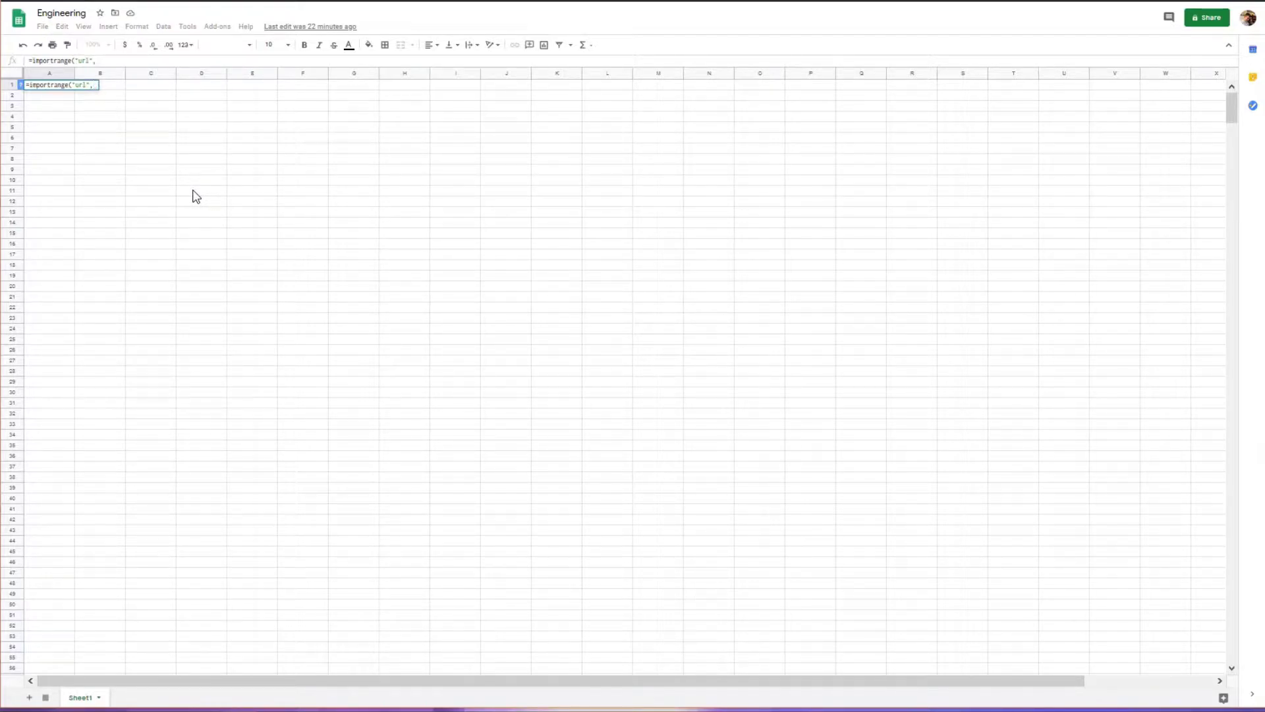
{"action": "type", "text": "\""}
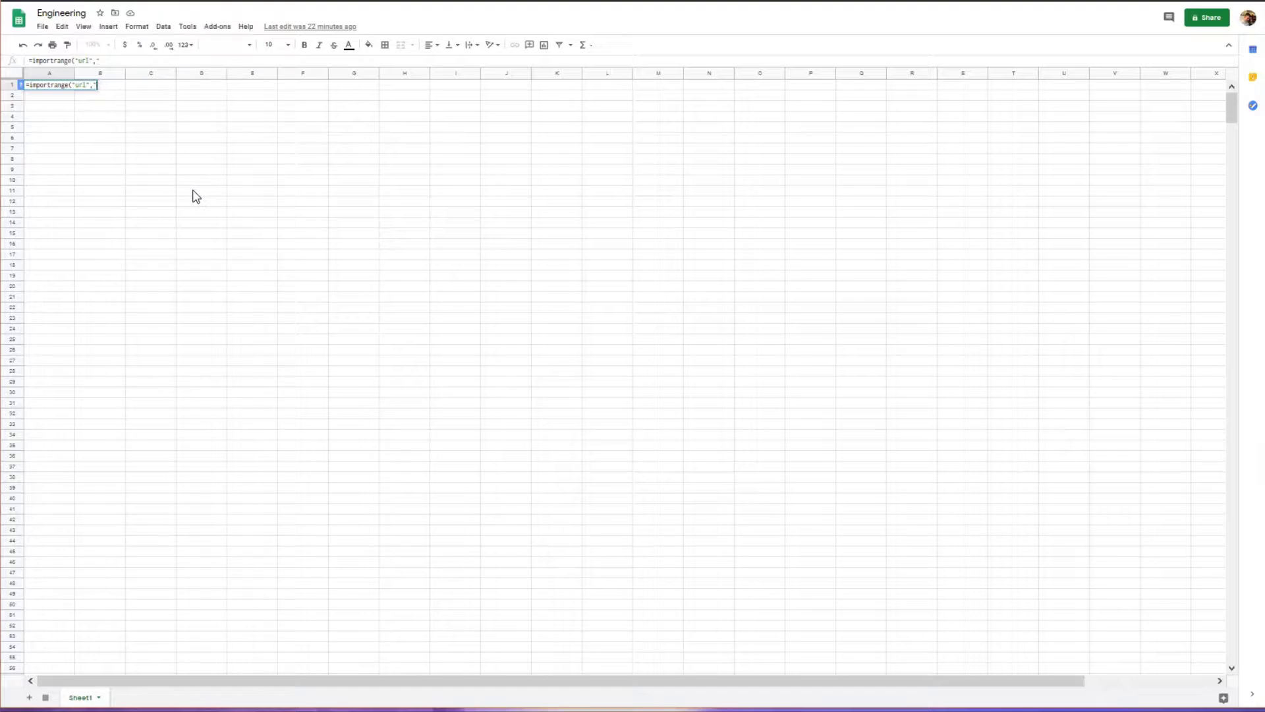
{"action": "type", "text": "range"}
{"action": "type", "text": "\""}
{"action": "type", "text": "_"}
{"action": "type", "text": ")"}
- Review the link-sharing access options of the Form Responses spreadsheet
{"action": "key", "text": "ctrl+Tab"}
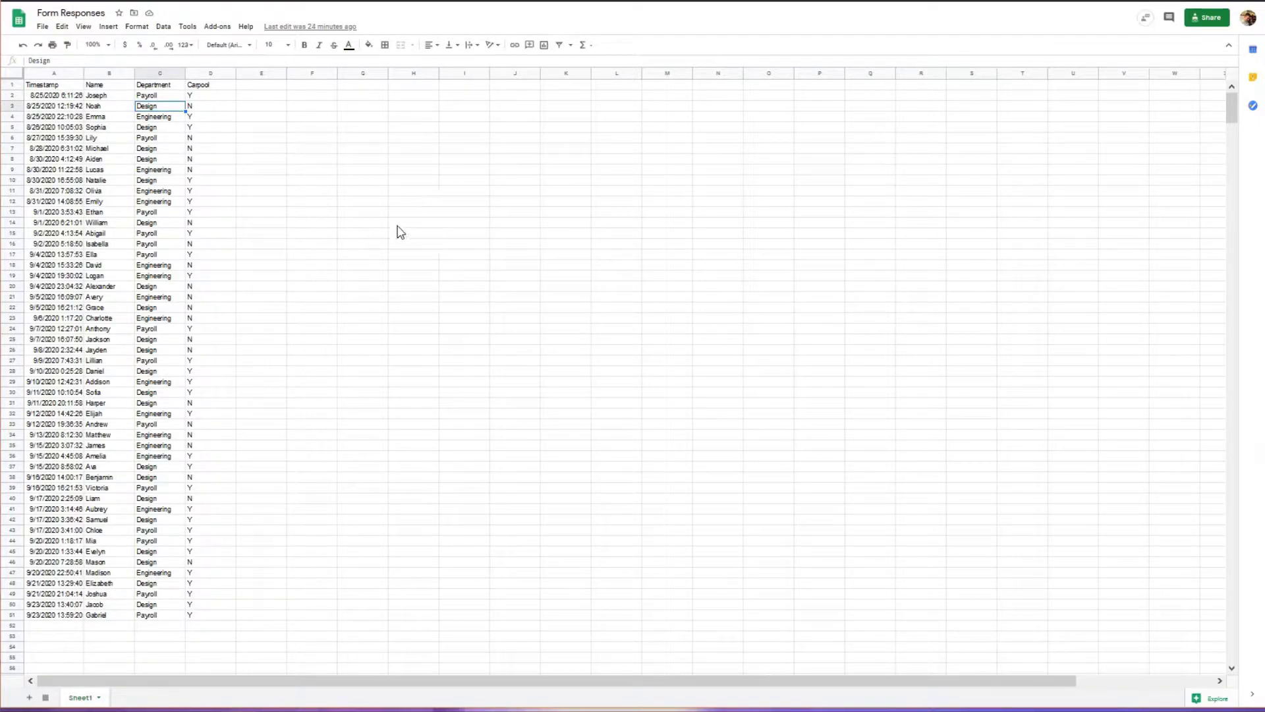
{"action": "left_click", "coordinate": [1208, 27]}
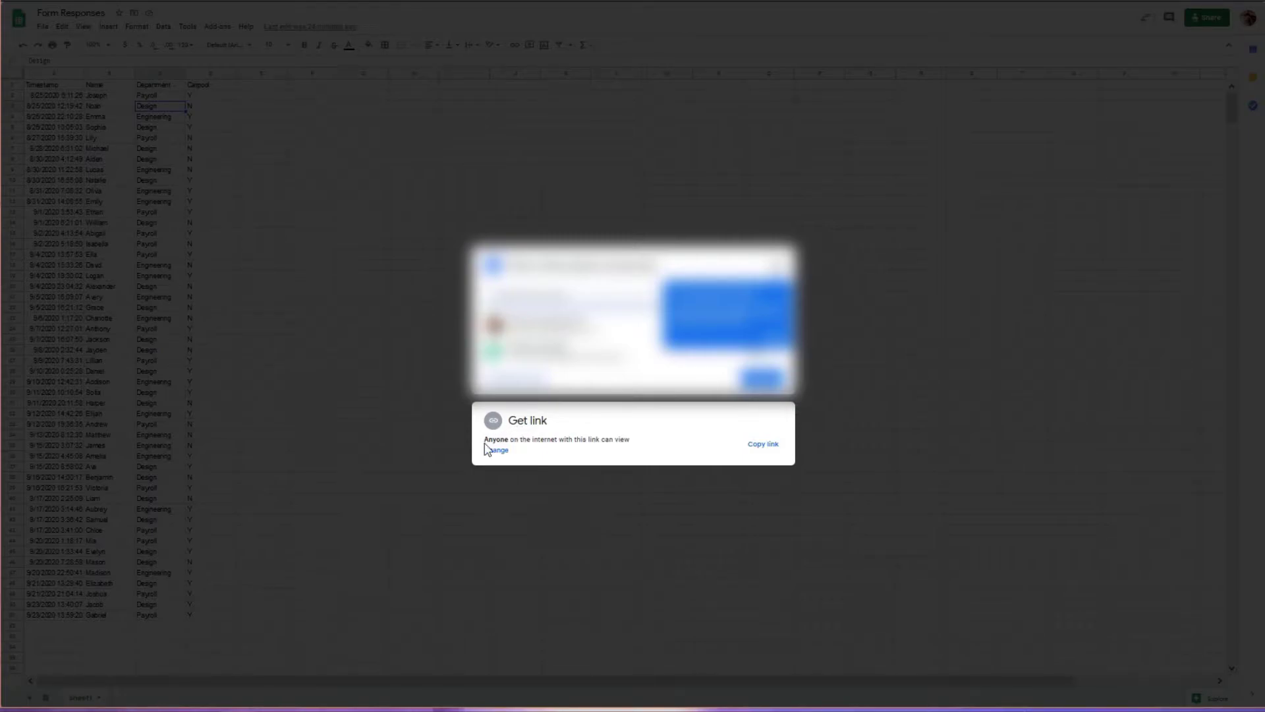
{"action": "left_click_drag", "start_coordinate": [489, 439], "coordinate": [635, 440]}
{"action": "left_click", "coordinate": [607, 440]}
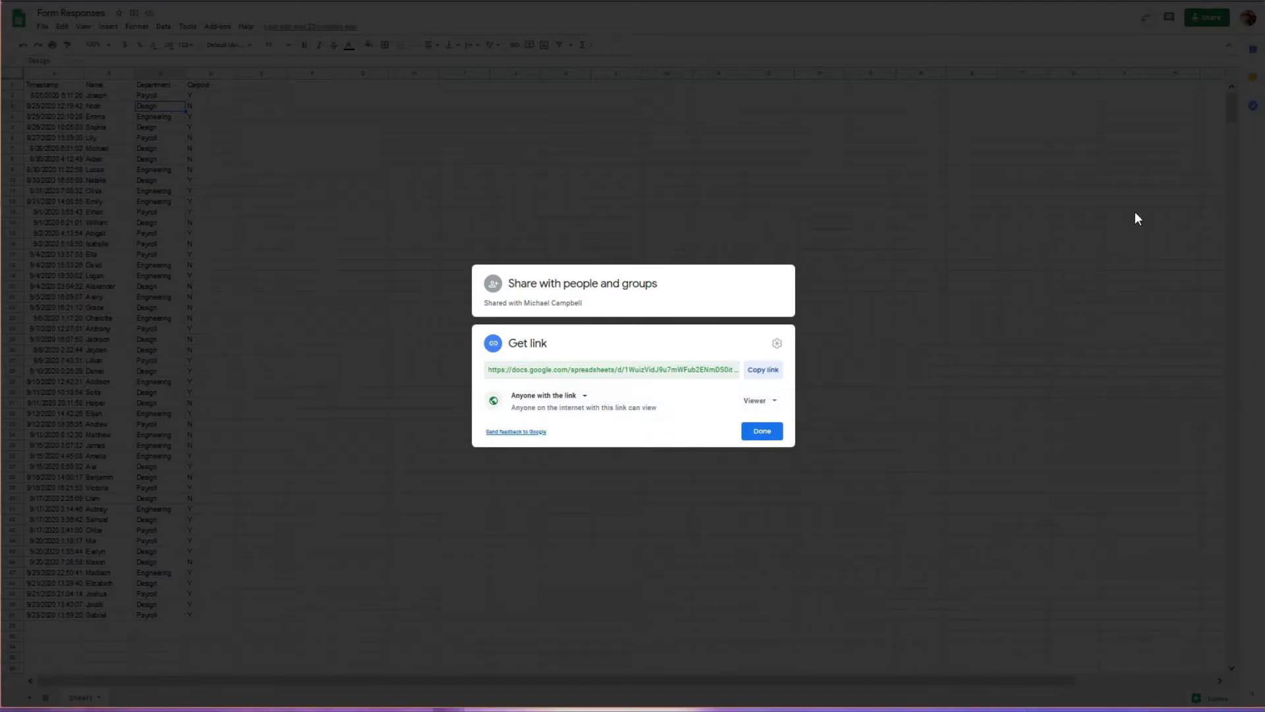
{"action": "left_click", "coordinate": [583, 398]}
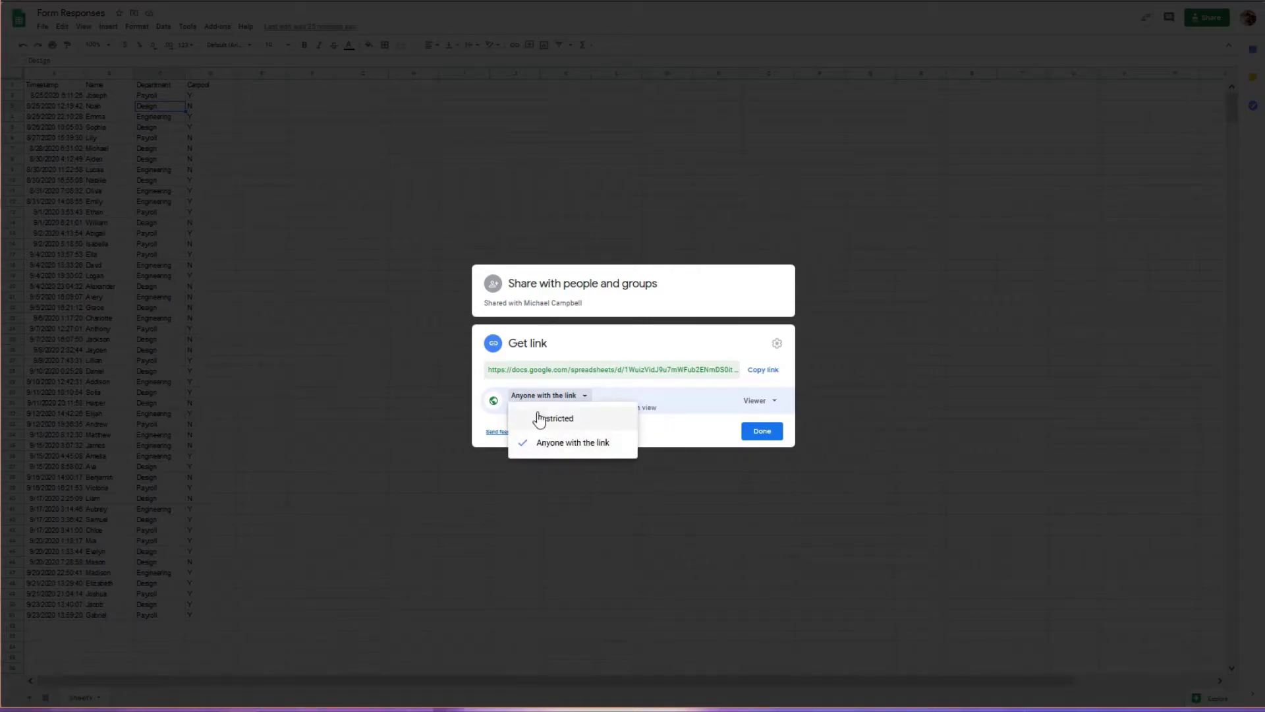
{"action": "left_click", "coordinate": [459, 413]}
{"action": "left_click", "coordinate": [459, 412]}
- Copy the Form Responses sharing link and substitute it for the url placeholder in the Engineering sheet's A1 formula
{"action": "left_click", "coordinate": [1200, 27]}
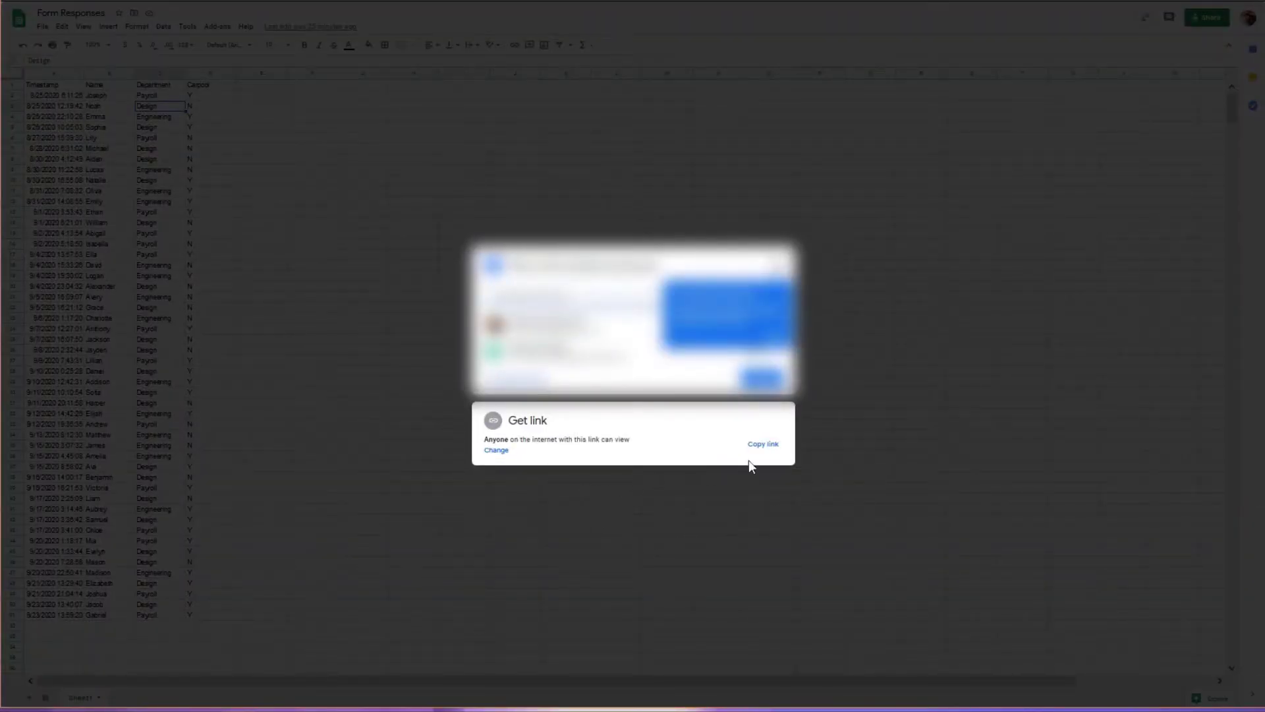
{"action": "left_click", "coordinate": [757, 445]}
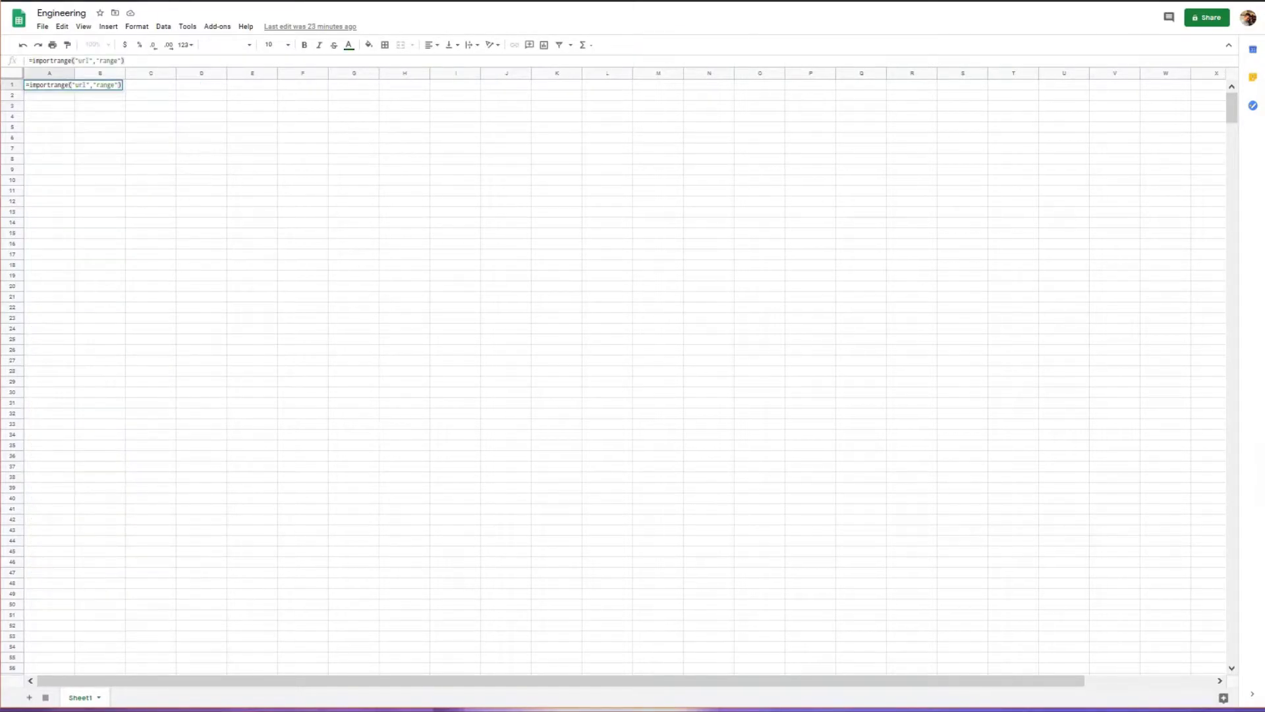
{"action": "double_click", "coordinate": [81, 86]}
{"action": "key", "text": "ctrl+v"}
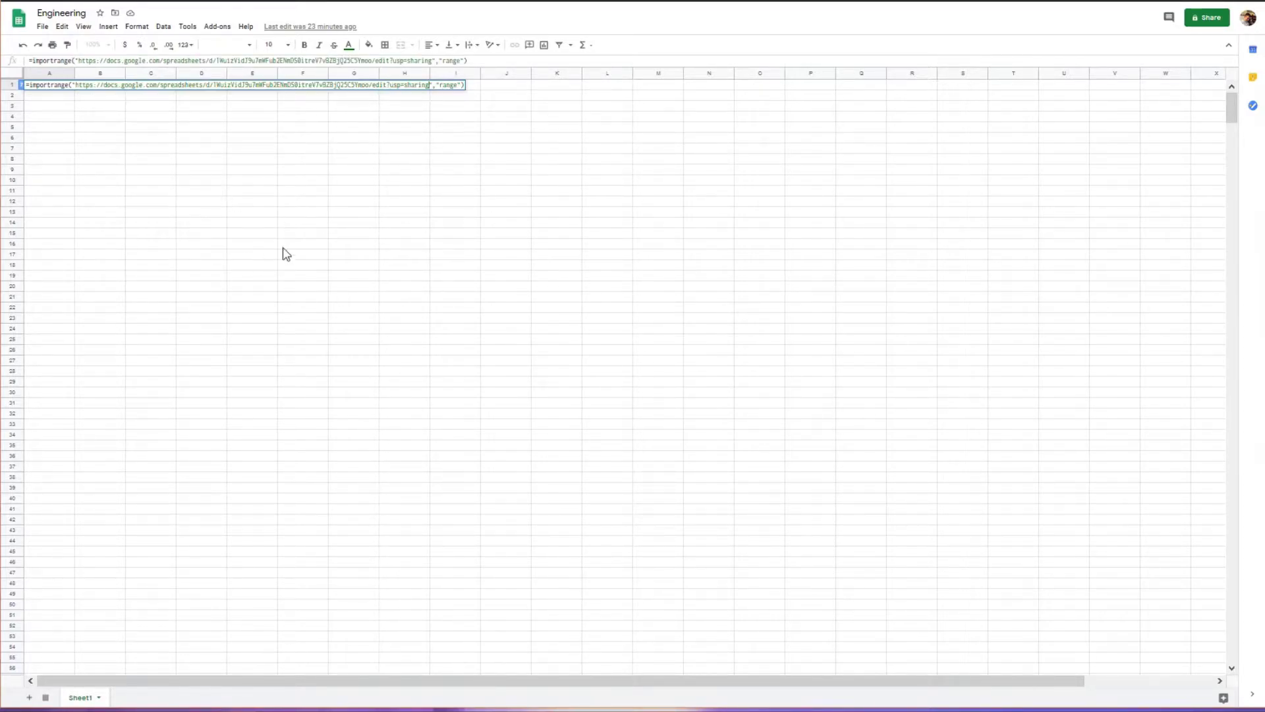
- Check which columns Form Responses uses, replace the range placeholder in the Engineering formula with Sheet1!A:D, and commit it
{"action": "left_click", "coordinate": [758, 1]}
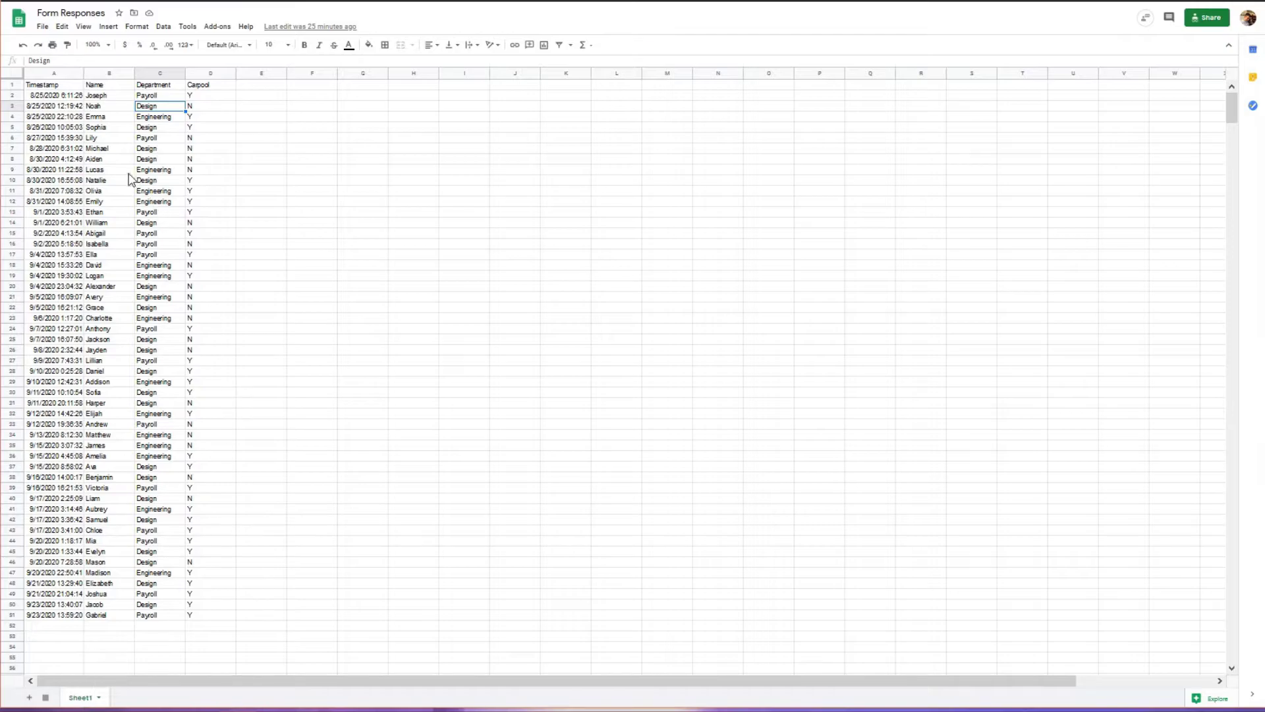
{"action": "left_click_drag", "start_coordinate": [51, 73], "coordinate": [194, 74]}
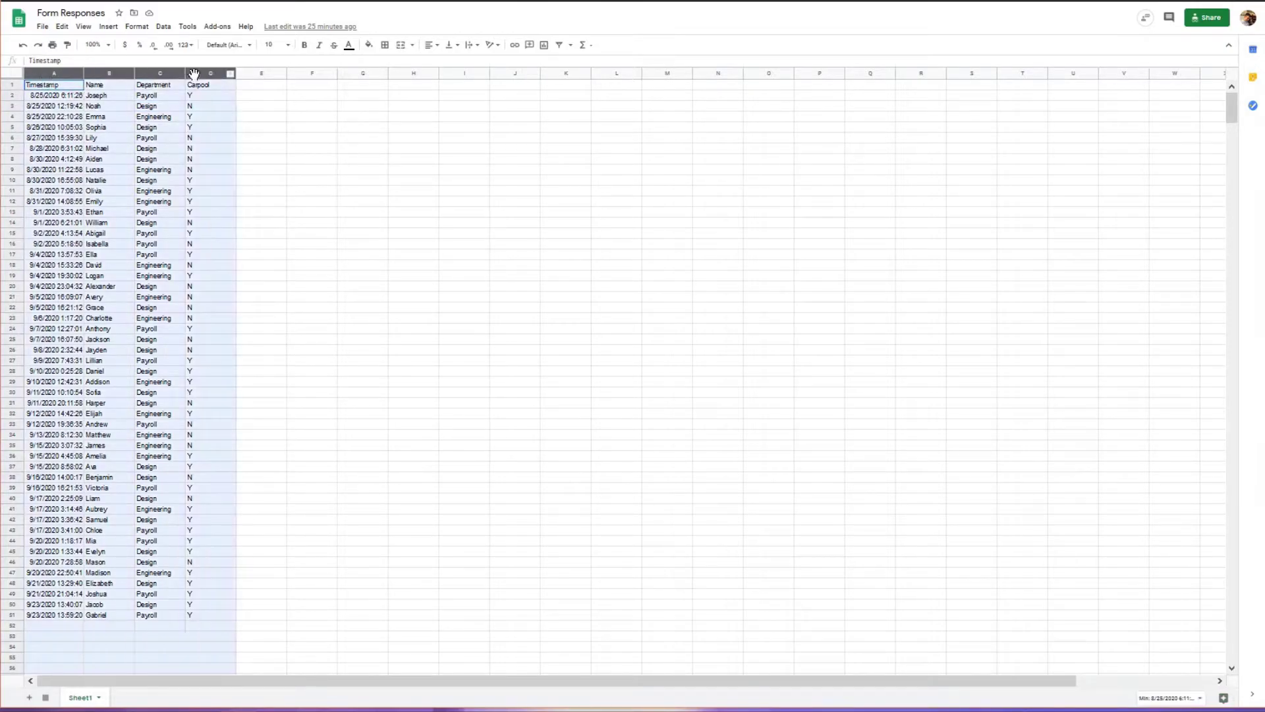
{"action": "left_click", "coordinate": [263, 120]}
{"action": "key", "text": "ctrl+Tab"}
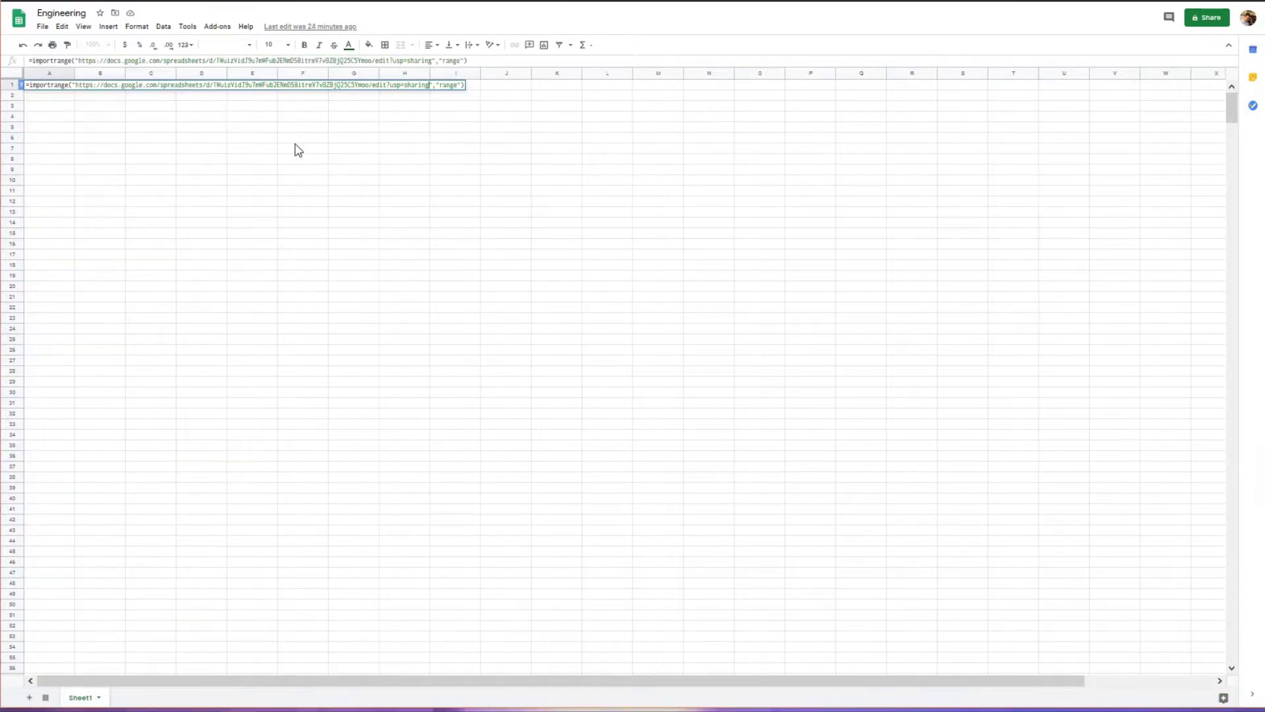
{"action": "left_click_drag", "start_coordinate": [439, 60], "coordinate": [460, 85]}
{"action": "type", "text": "\"Sheet1\"\"A:D\""}
{"action": "key", "text": "Return"}
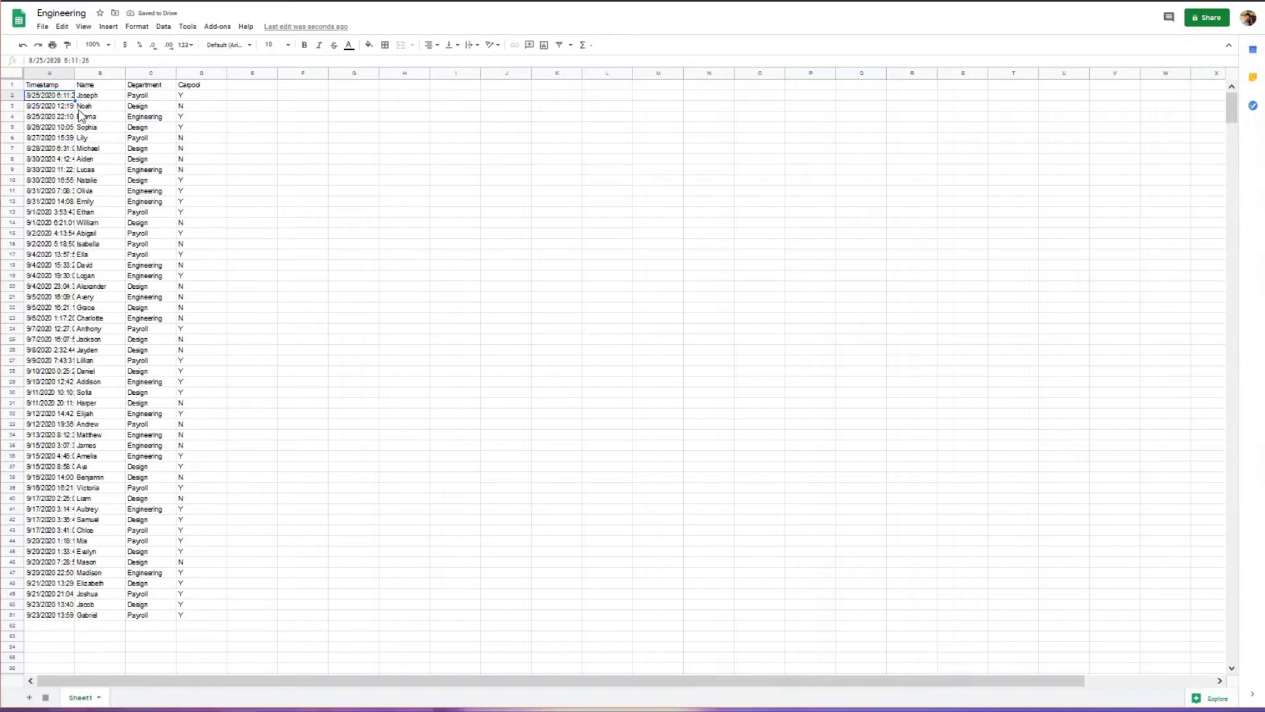
- Wrap the IMPORTRANGE formula in cell A1 in a QUERY function
{"action": "left_click", "coordinate": [52, 87]}
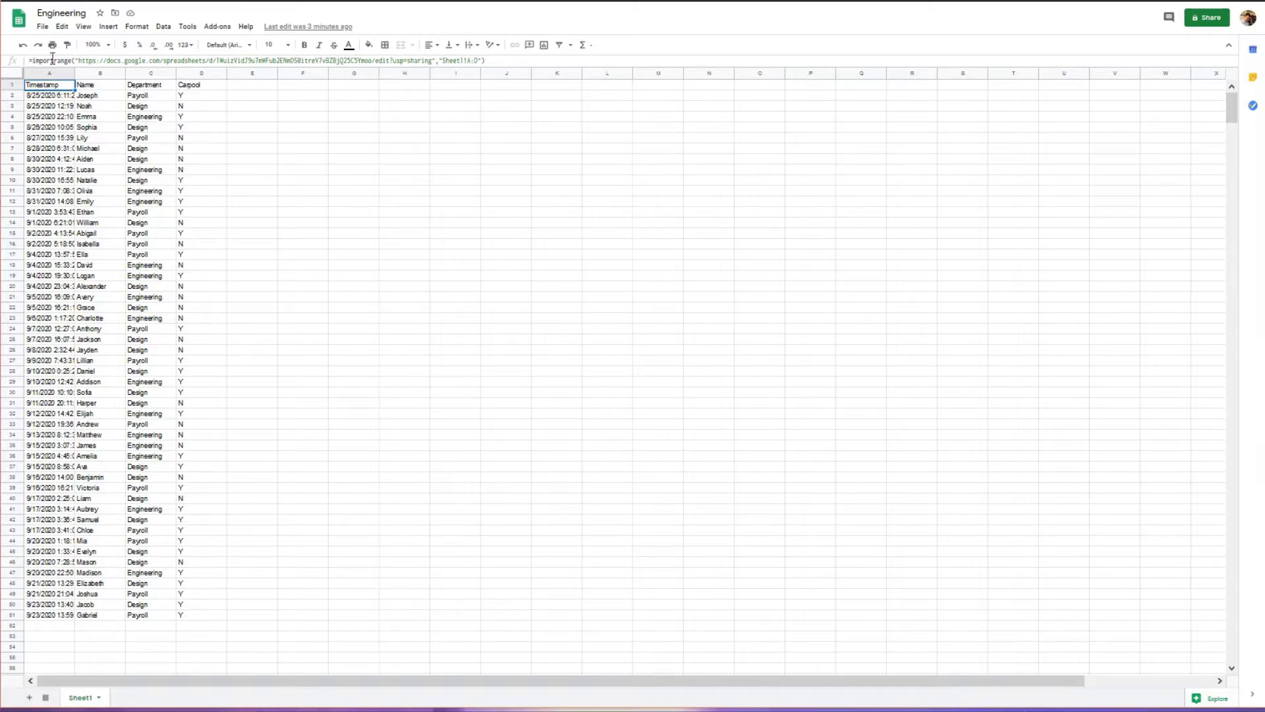
{"action": "left_click", "coordinate": [32, 61]}
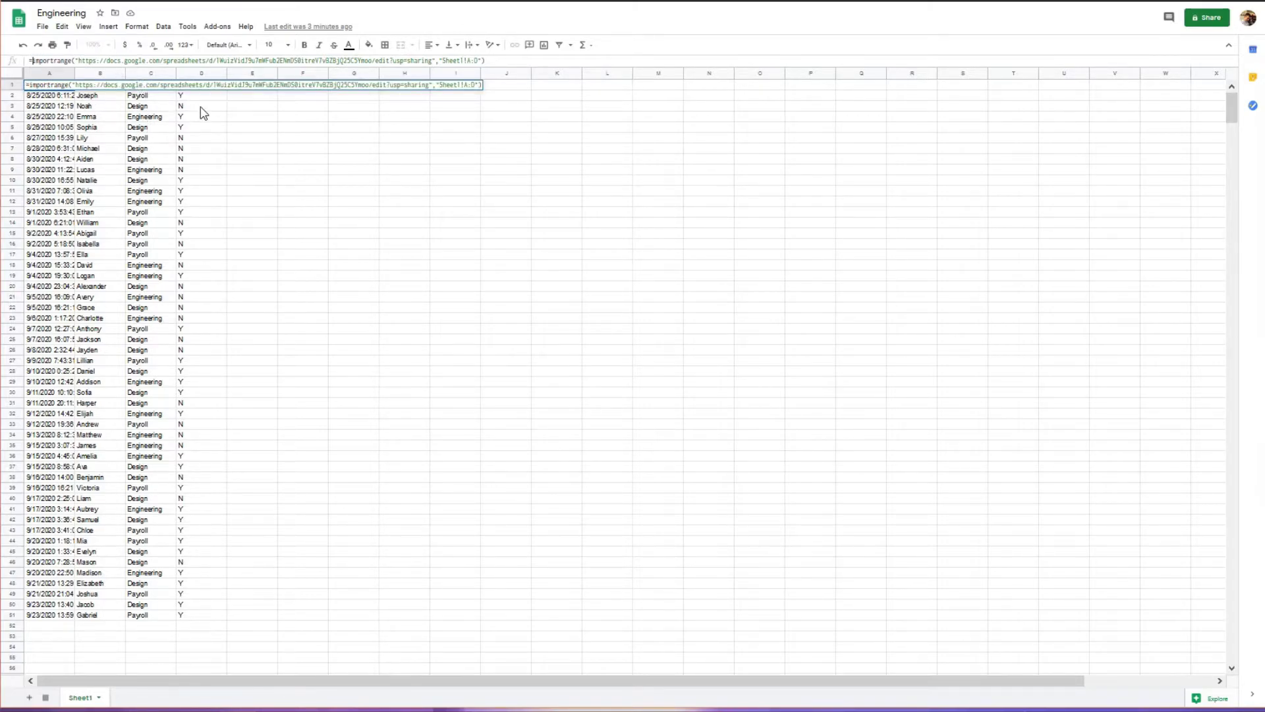
{"action": "type", "text": "filter("}
{"action": "left_click", "coordinate": [527, 60]}
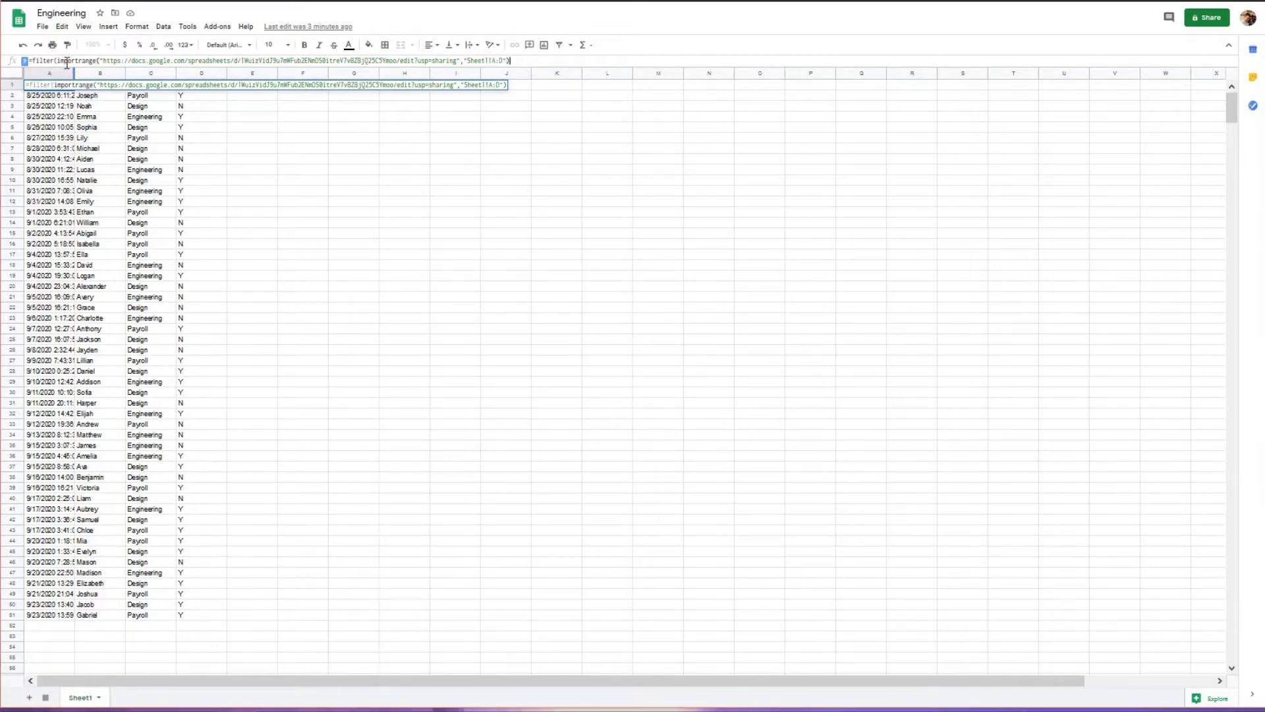
{"action": "left_click_drag", "start_coordinate": [59, 61], "coordinate": [35, 64]}
{"action": "type", "text": "query("}
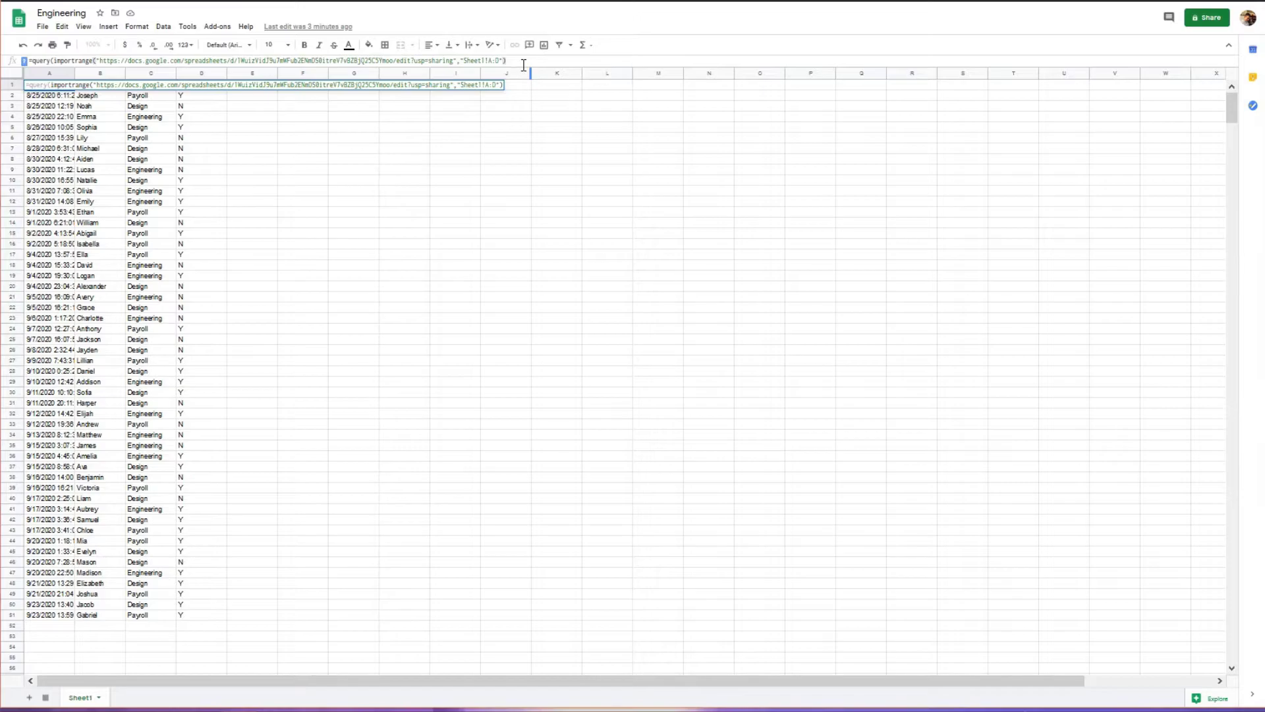
- Complete the QUERY in A1 with the statement "select *" and 1 header row
{"action": "type", "text": ","}
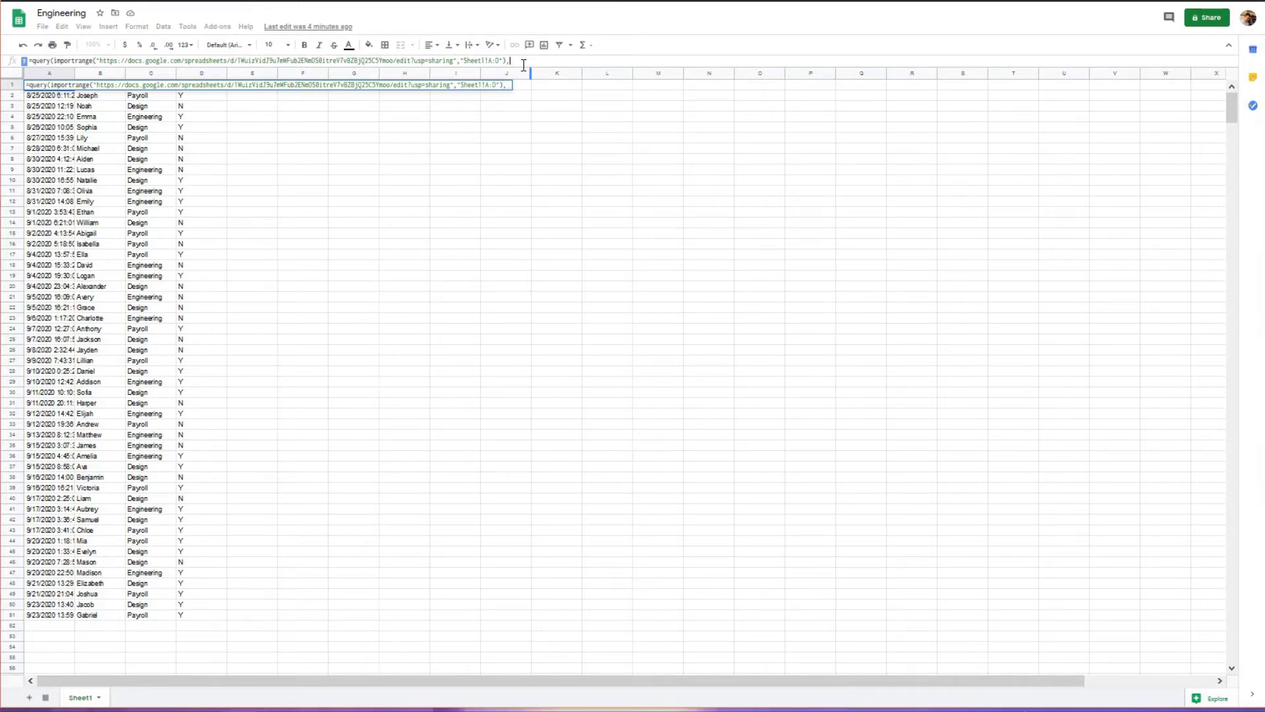
{"action": "type", "text": "\""}
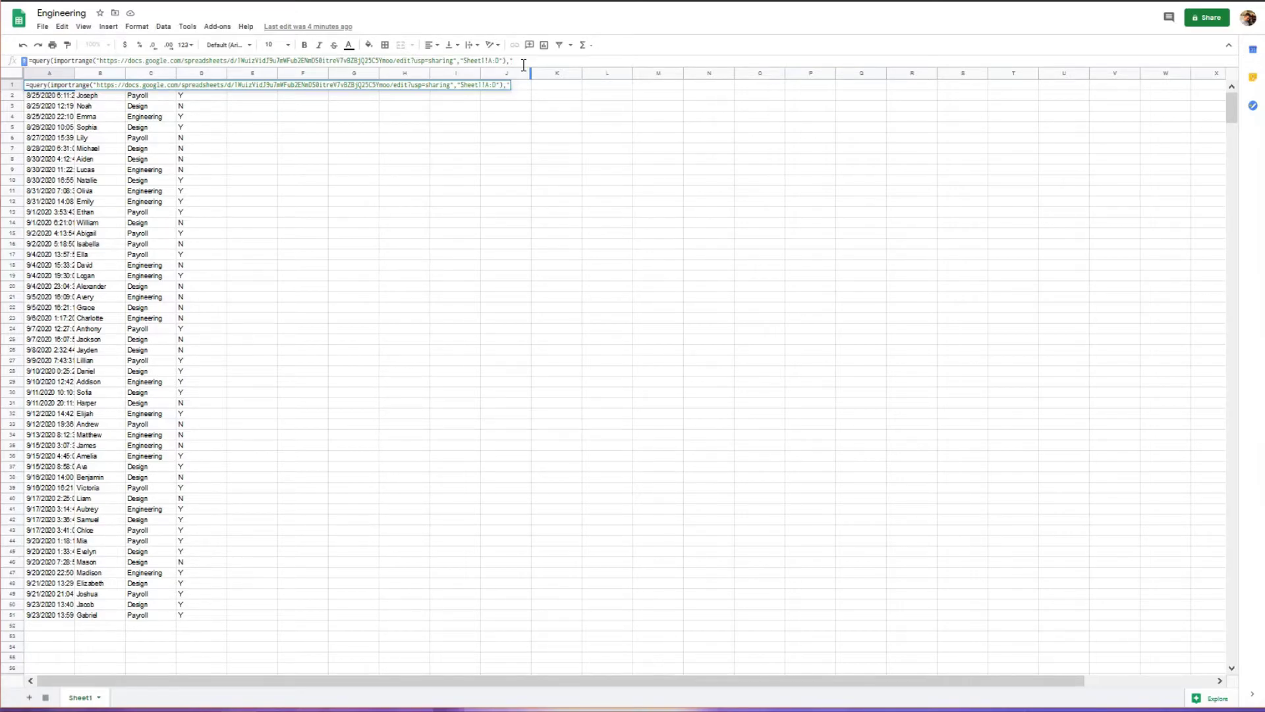
{"action": "type", "text": "select"}
{"action": "type", "text": "*\","}
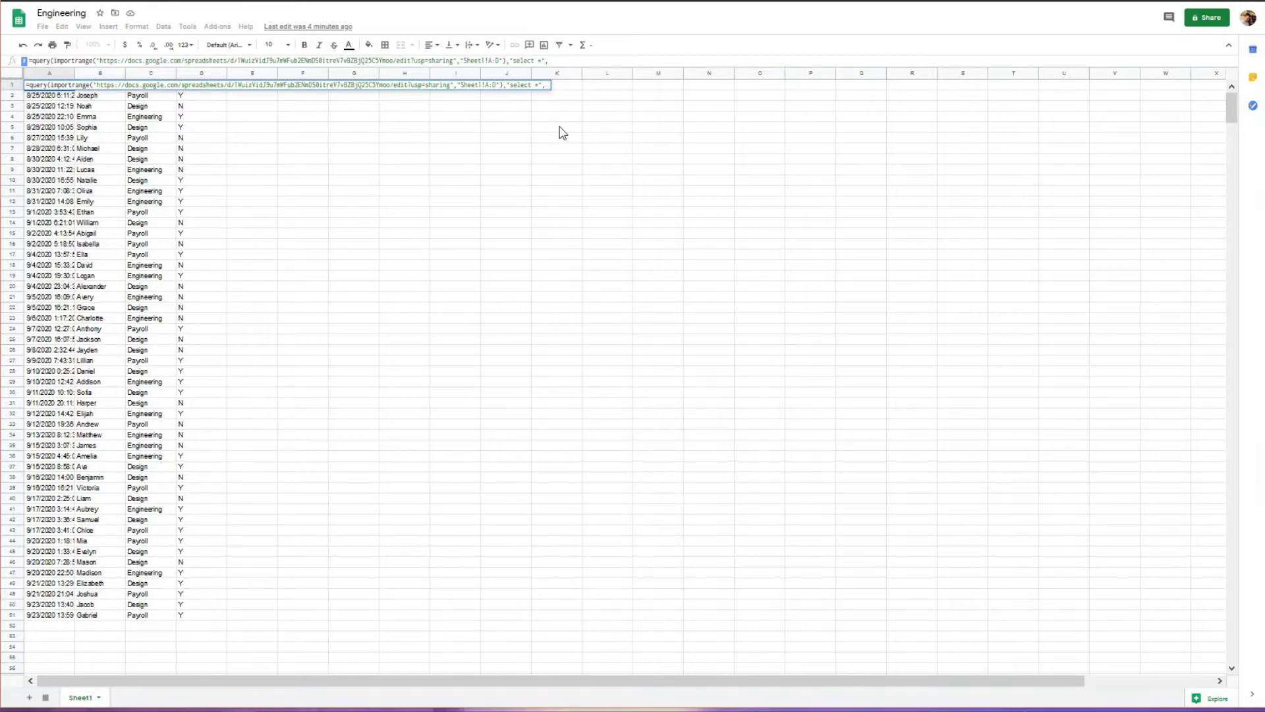
{"action": "type", "text": "1)"}
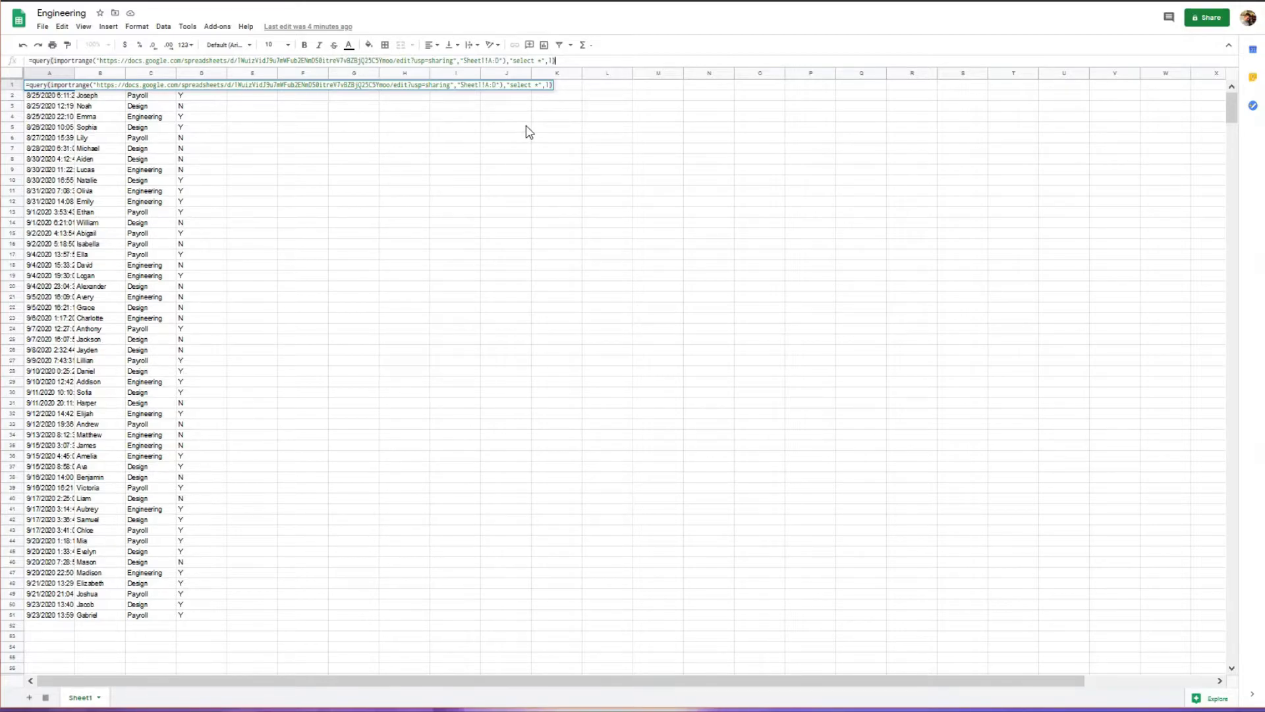
{"action": "key", "text": "Return"}
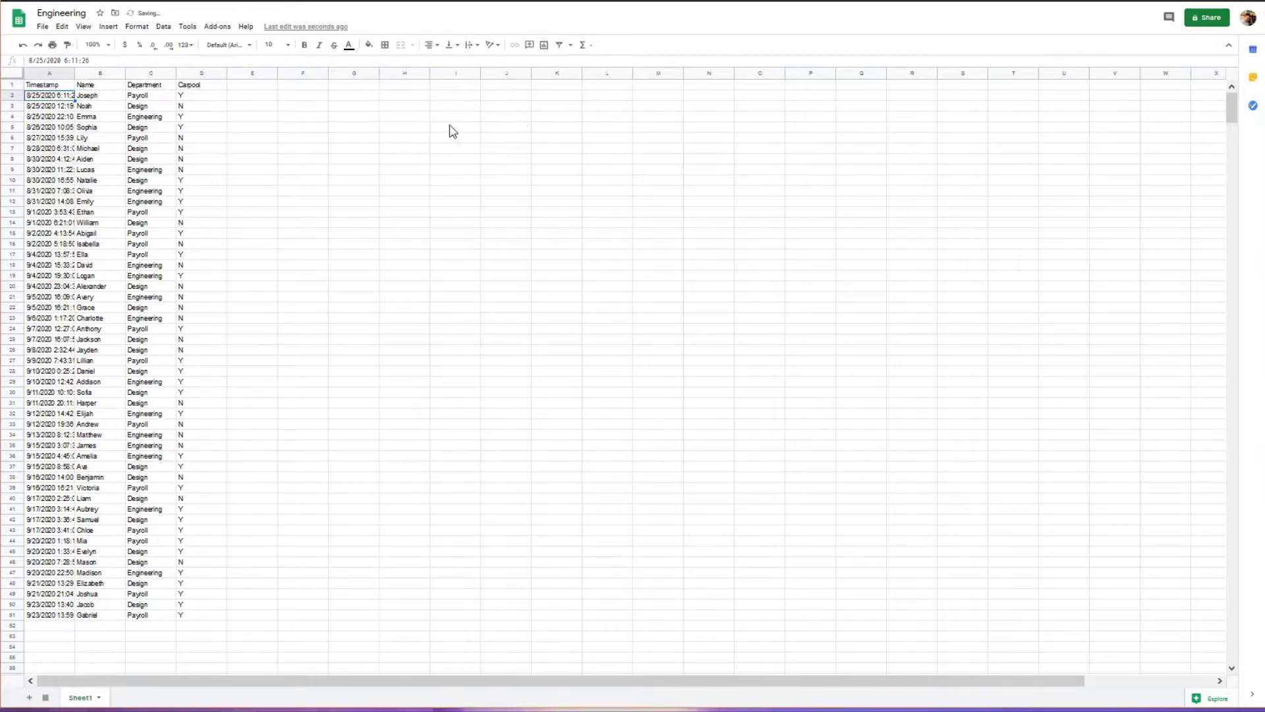
- Extend the QUERY statement in A1 to "select * where Col3 = 'Engineering'" and commit the formula
{"action": "left_click", "coordinate": [51, 85]}
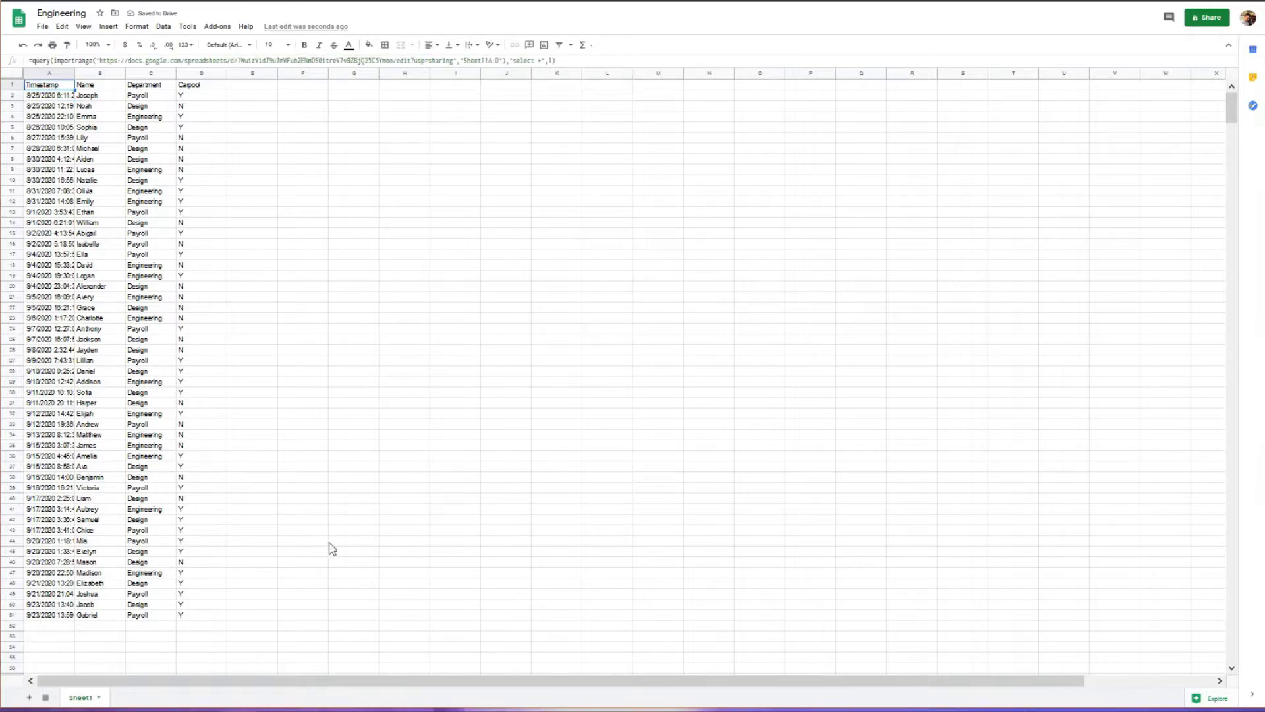
{"action": "left_click", "coordinate": [539, 61]}
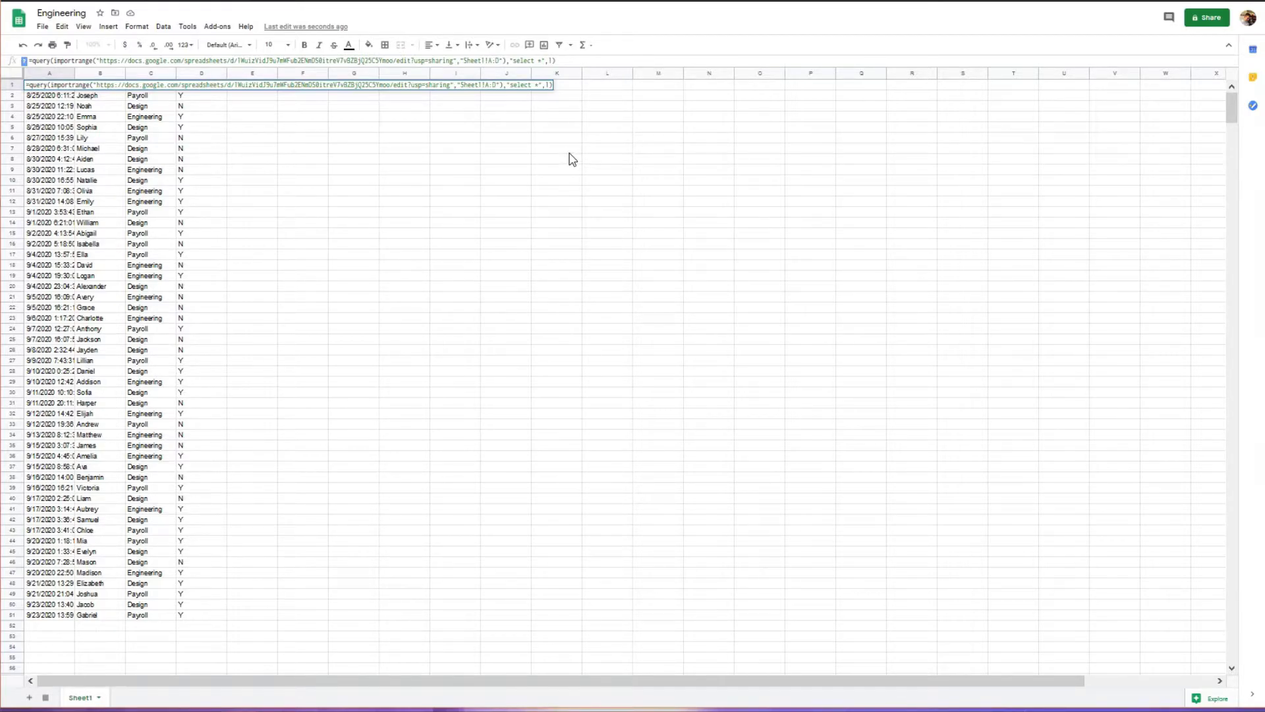
{"action": "left_click_drag", "start_coordinate": [517, 61], "coordinate": [542, 61]}
{"action": "double_click", "coordinate": [541, 61]}
{"action": "type", "text": "where"}
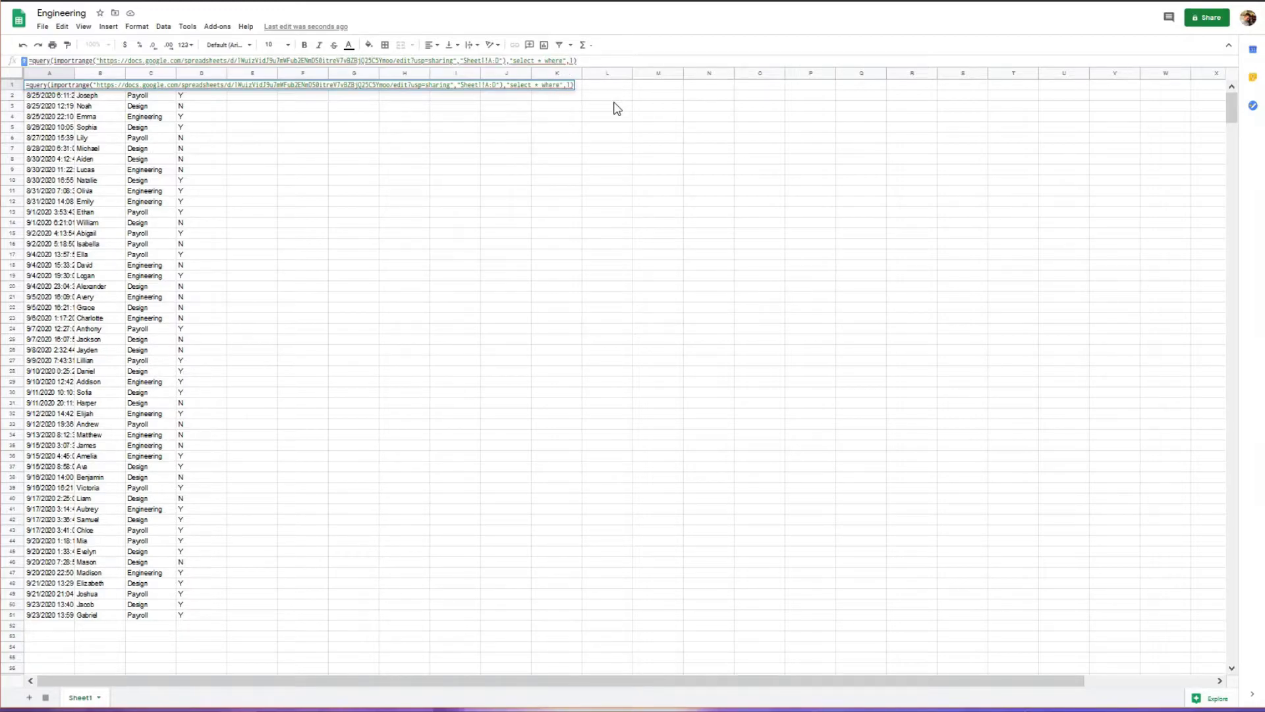
{"action": "type", "text": " Col"}
{"action": "type", "text": "3"}
{"action": "type", "text": " ="}
{"action": "type", "text": " ''"}
{"action": "type", "text": "Engineeri"}
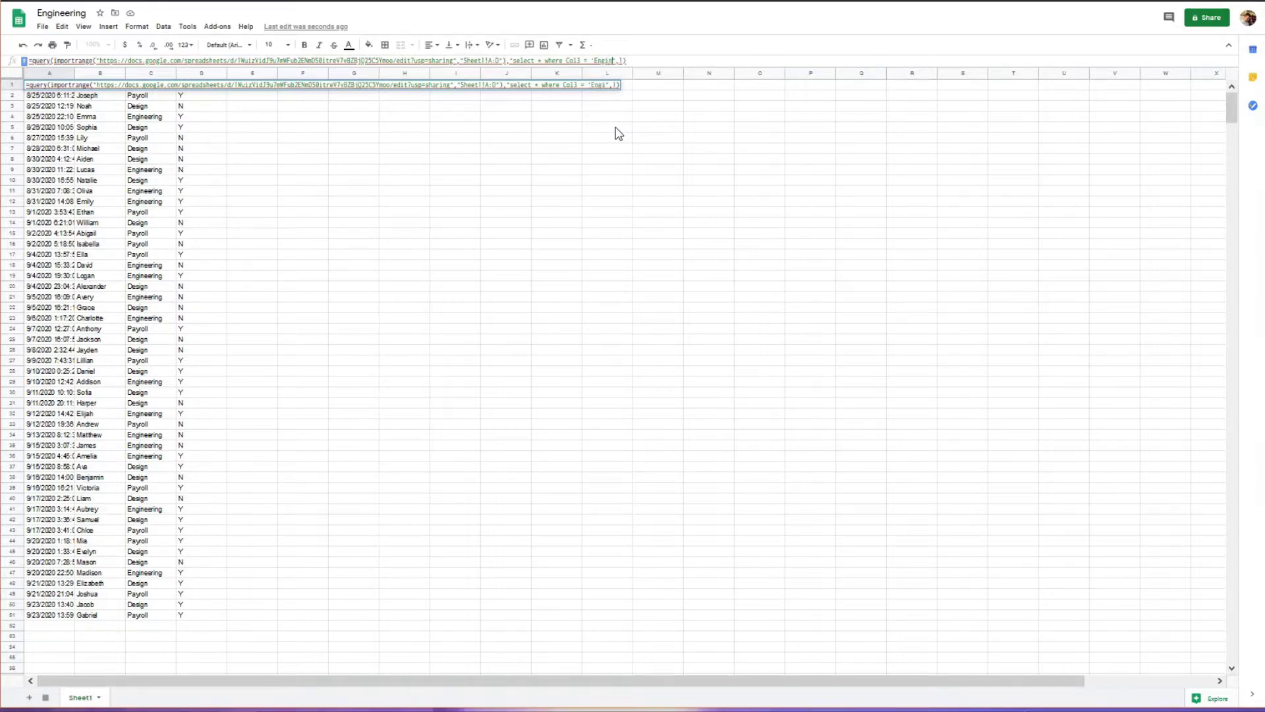
{"action": "type", "text": "ng\""}
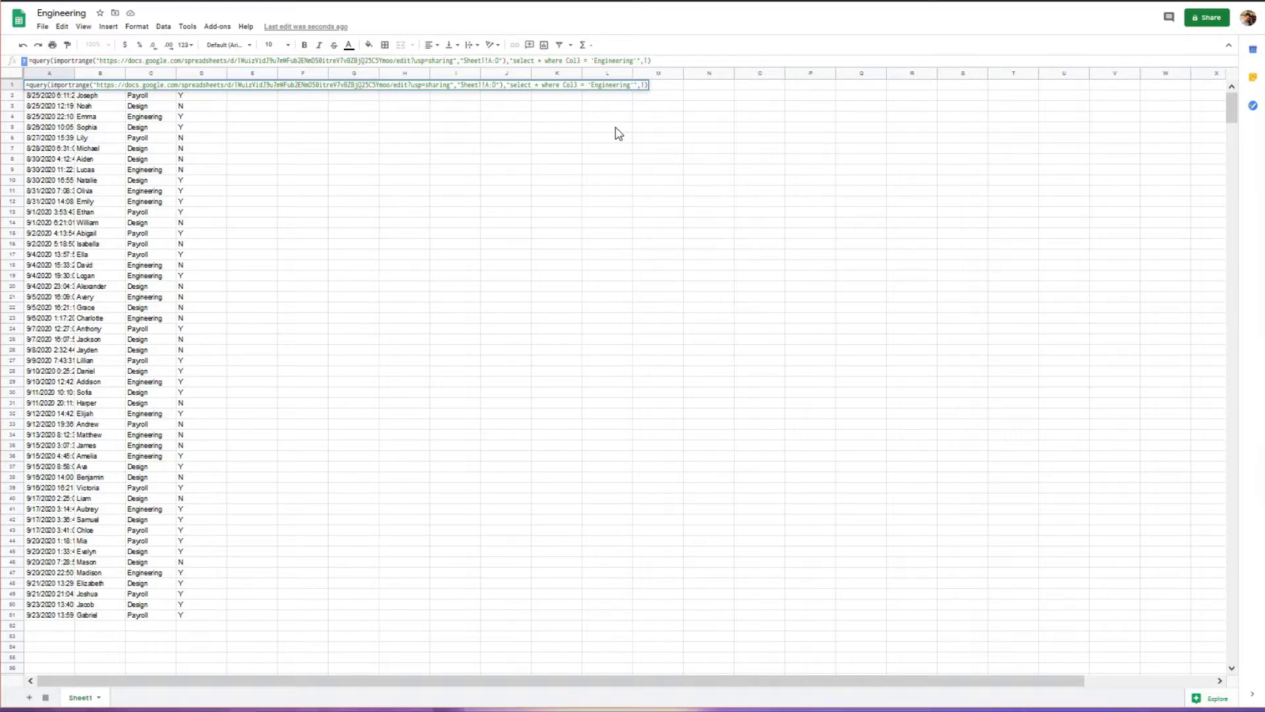
{"action": "key", "text": "Return"}
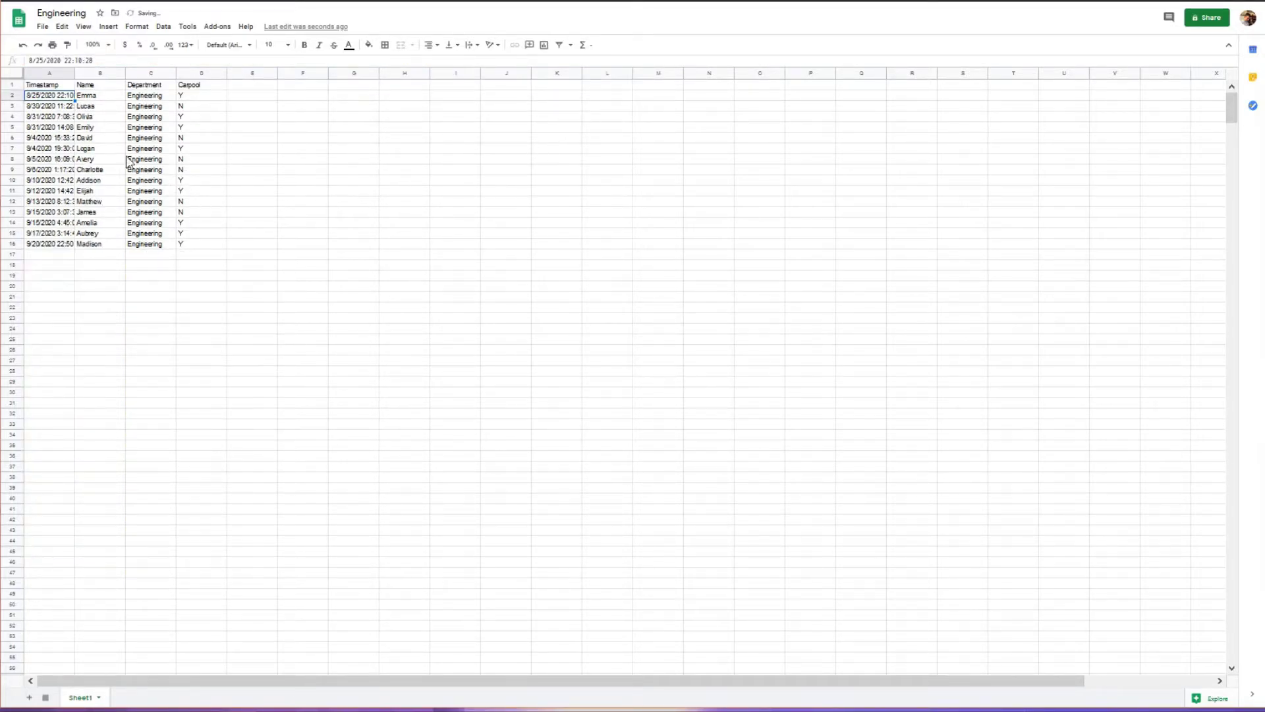
- Check the filtered table against the source rows in Form Responses and examine its Department column
{"action": "left_click", "coordinate": [148, 100]}
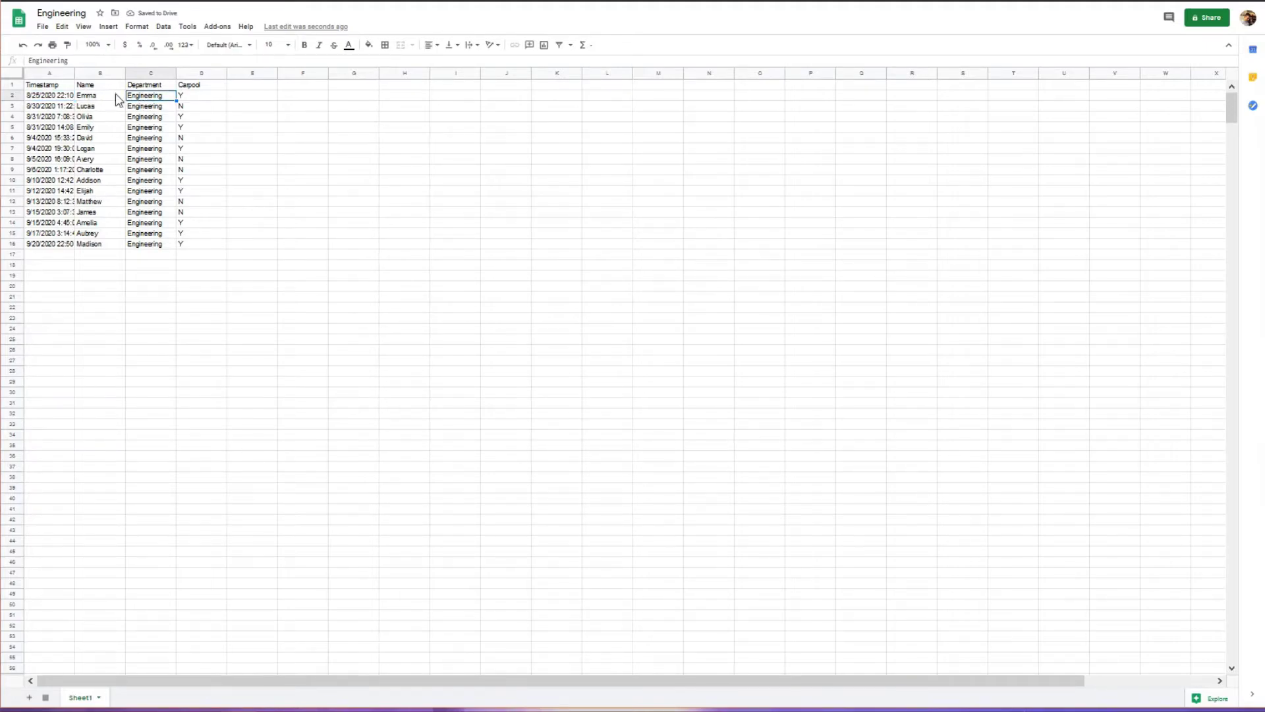
{"action": "left_click", "coordinate": [59, 88]}
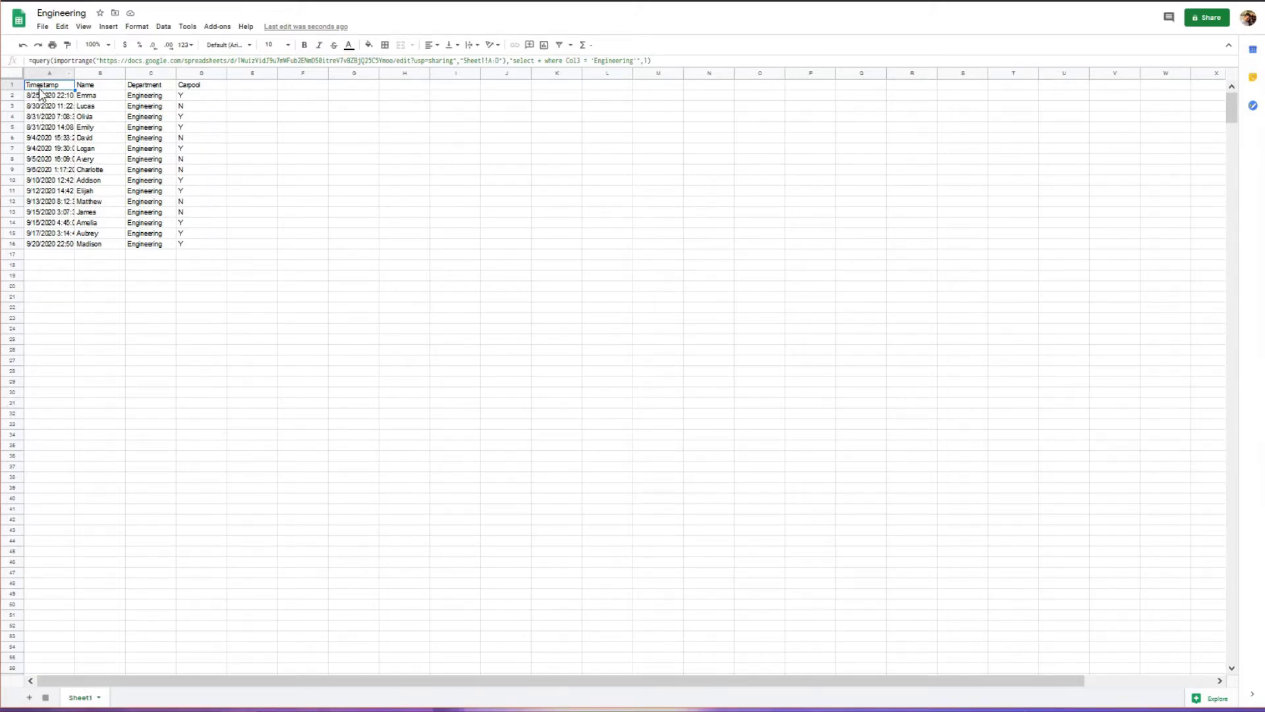
{"action": "mouse_move", "coordinate": [46, 89]}
{"action": "left_mouse_down"}
{"action": "mouse_move", "coordinate": [232, 258]}
{"action": "mouse_move", "coordinate": [223, 251]}
{"action": "left_mouse_up"}
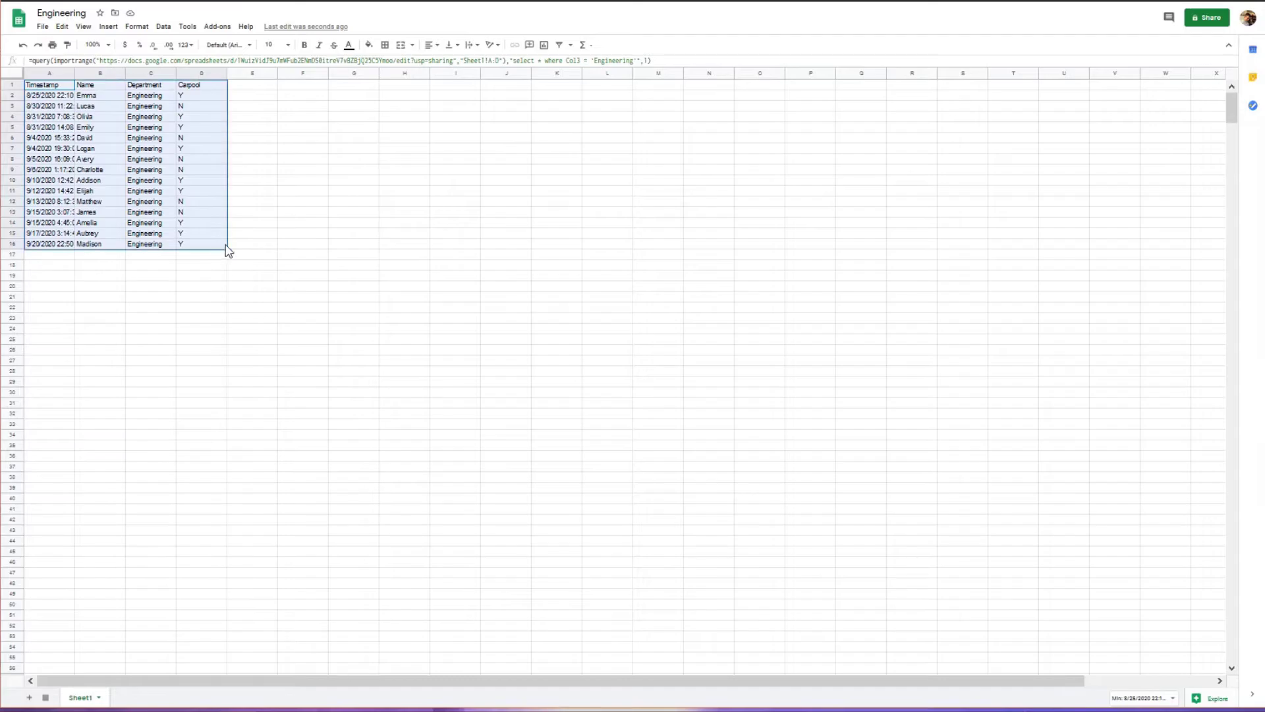
{"action": "left_click", "coordinate": [294, 202]}
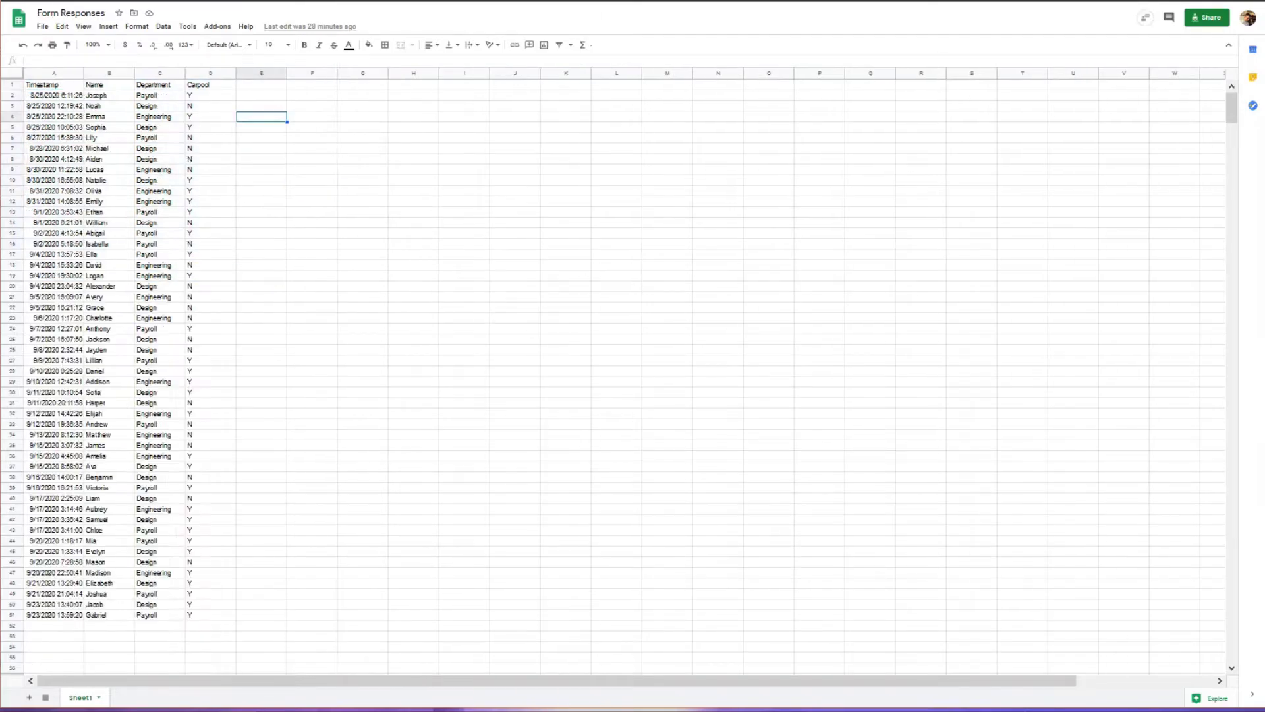
{"action": "left_click_drag", "start_coordinate": [45, 202], "coordinate": [210, 192]}
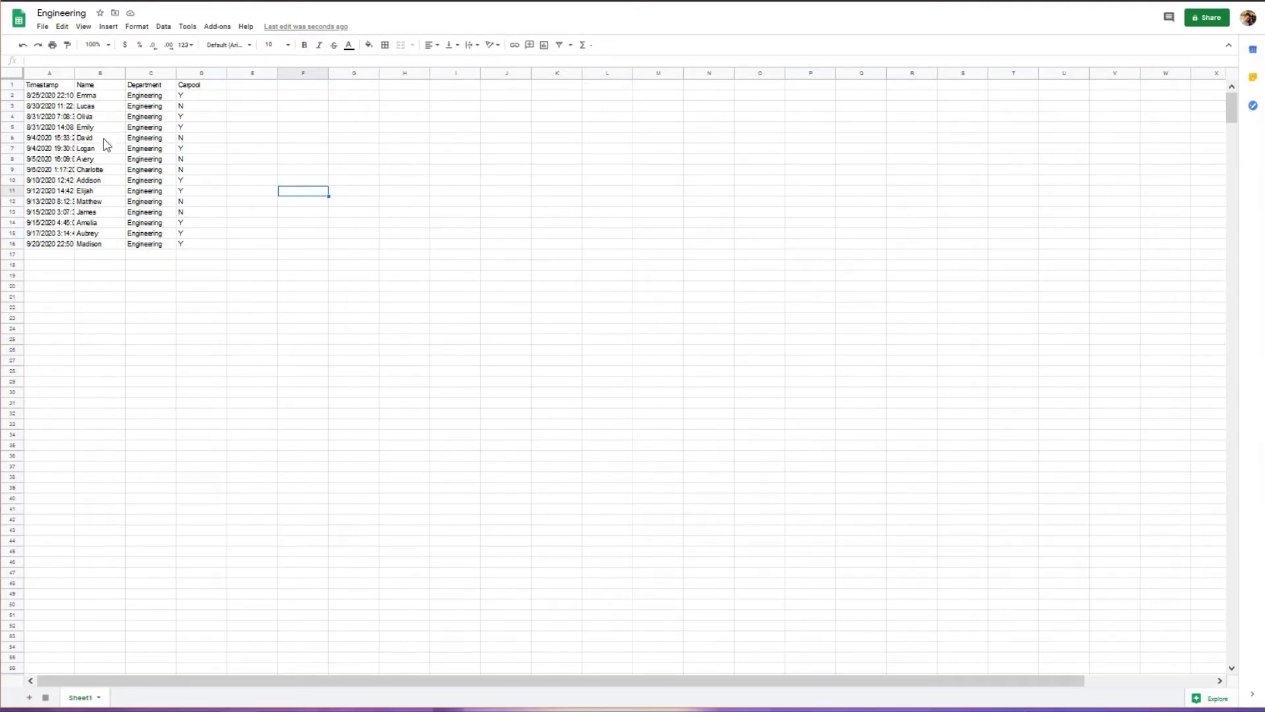
{"action": "left_click", "coordinate": [48, 86]}
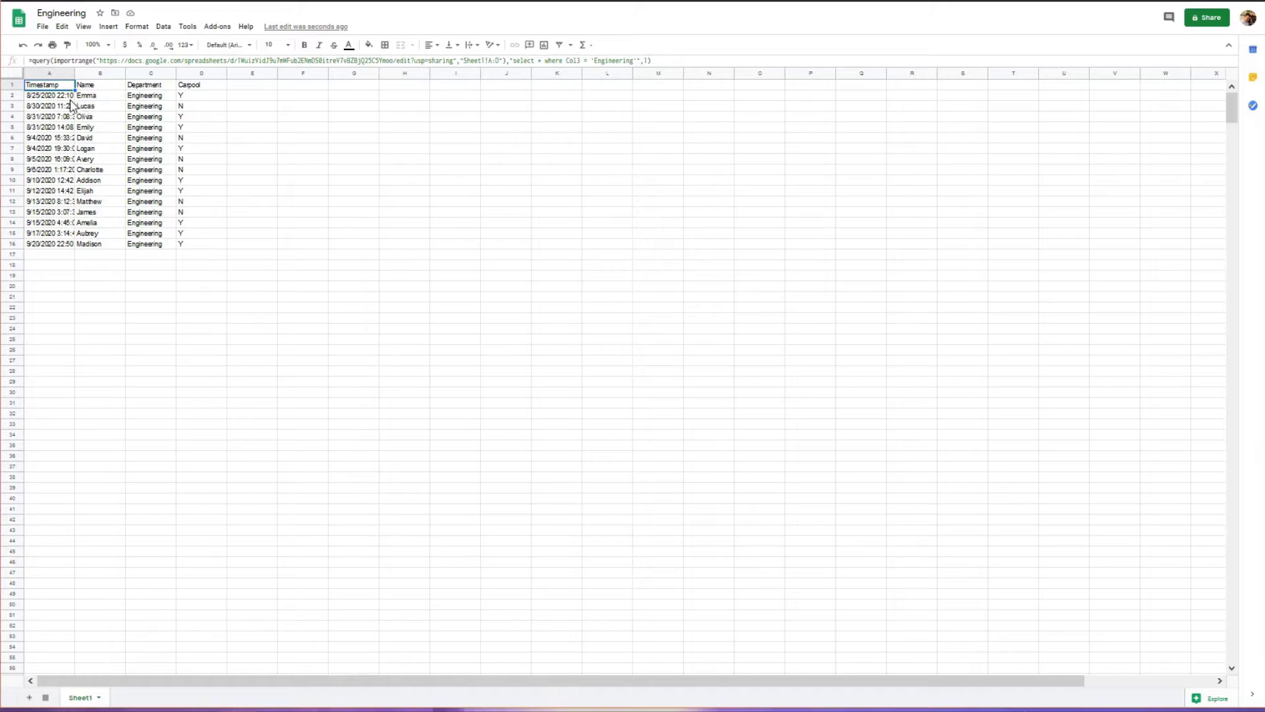
{"action": "left_click", "coordinate": [143, 86]}
{"action": "left_click_drag", "start_coordinate": [150, 107], "coordinate": [152, 234]}
{"action": "left_click", "coordinate": [147, 87]}
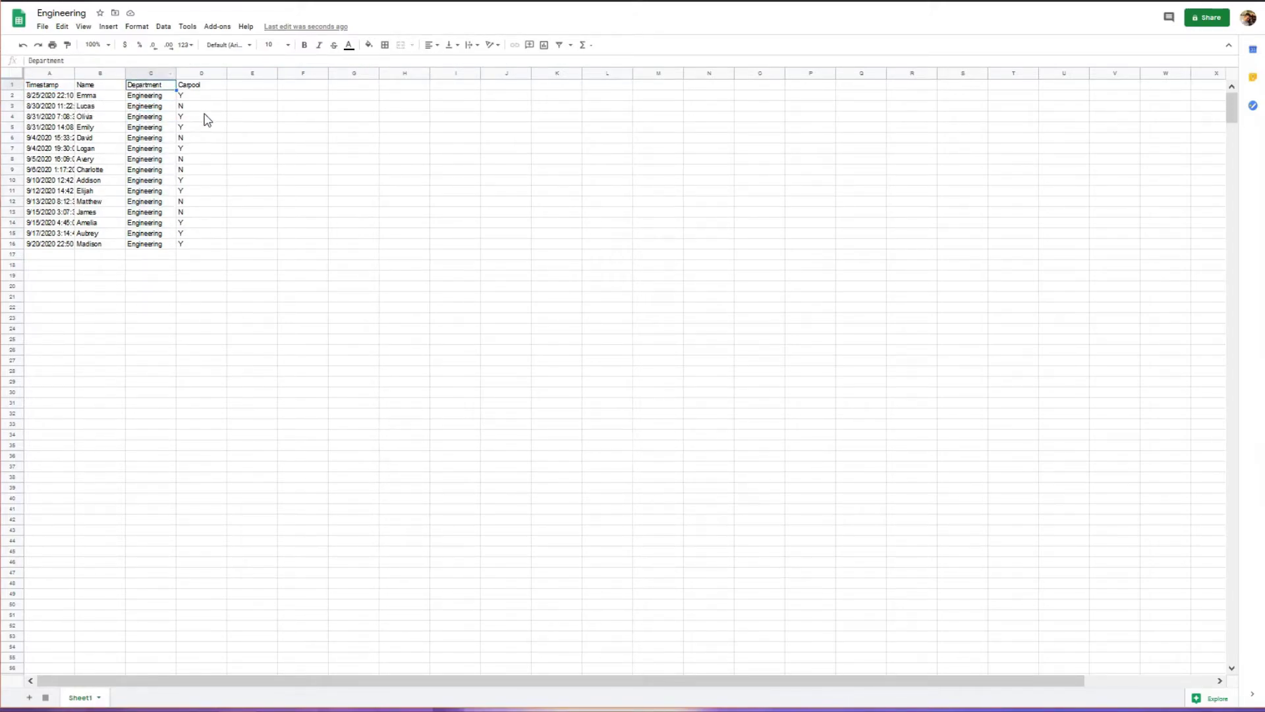
- Replace the asterisk in the A1 query with Col1,Col2,Col4 to leave out the Department column, and commit it
{"action": "left_click", "coordinate": [42, 90]}
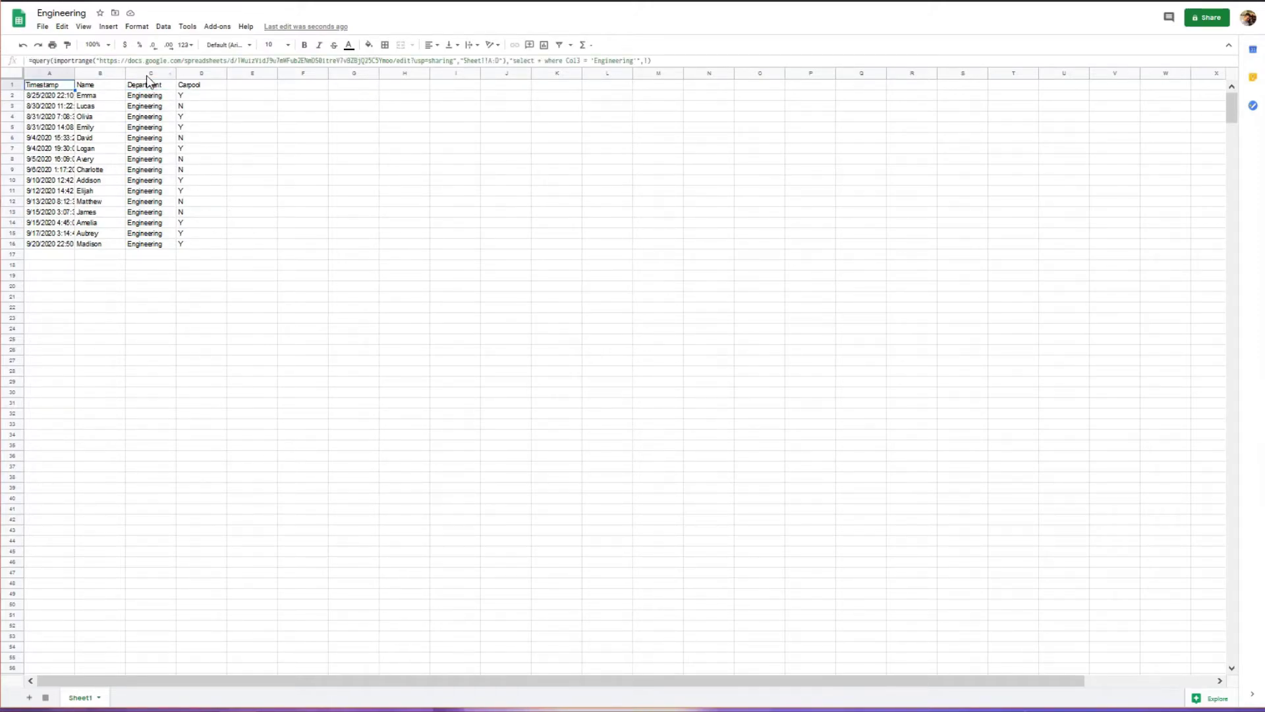
{"action": "left_click", "coordinate": [541, 60]}
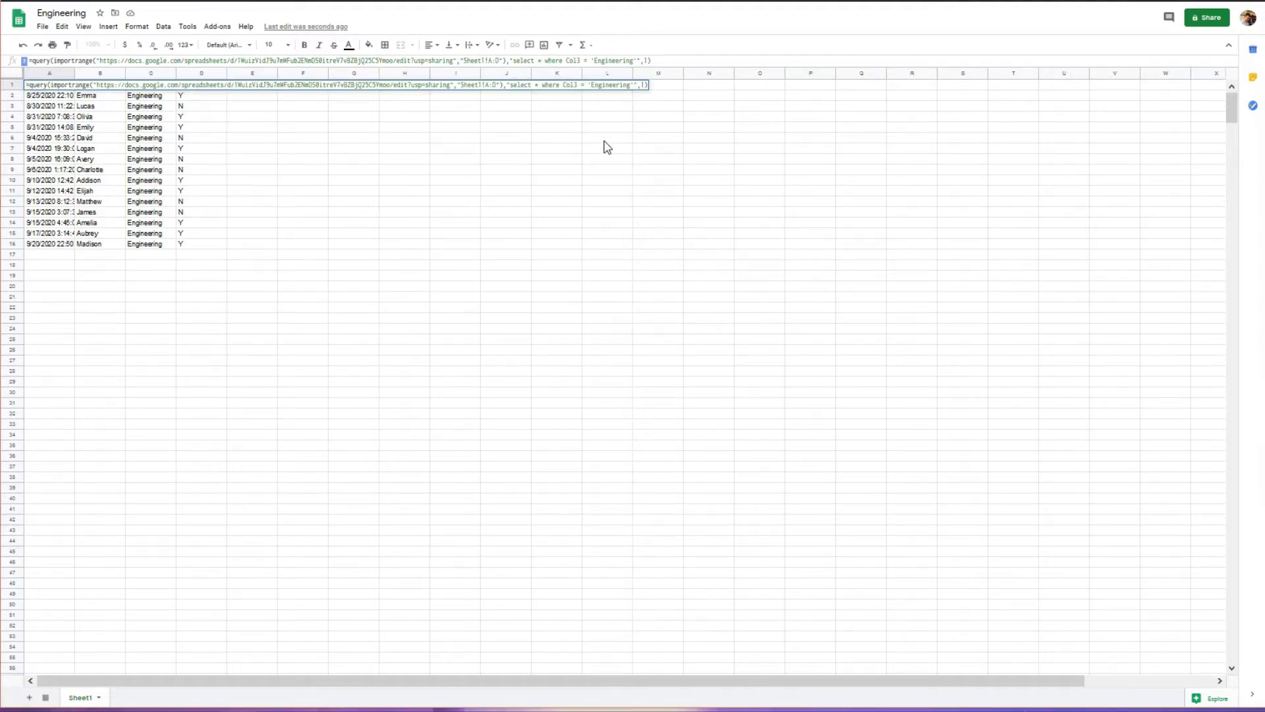
{"action": "key", "text": "BackSpace"}
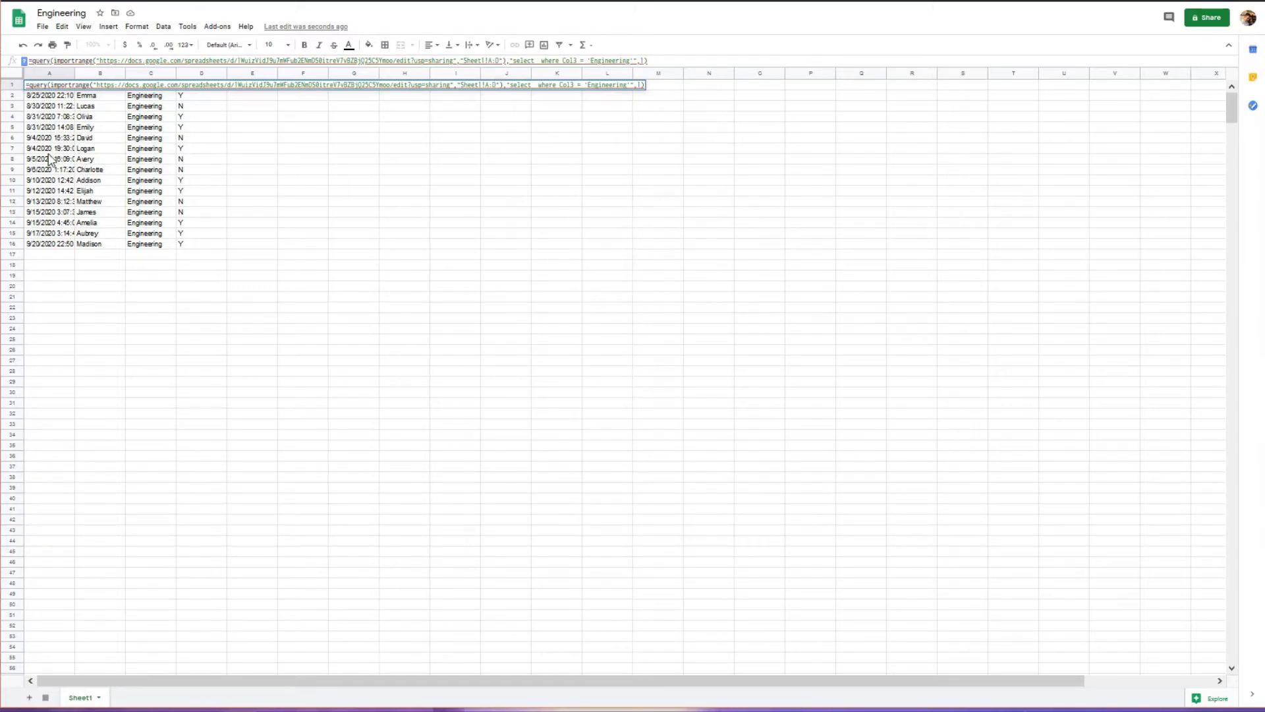
{"action": "type", "text": "C"}
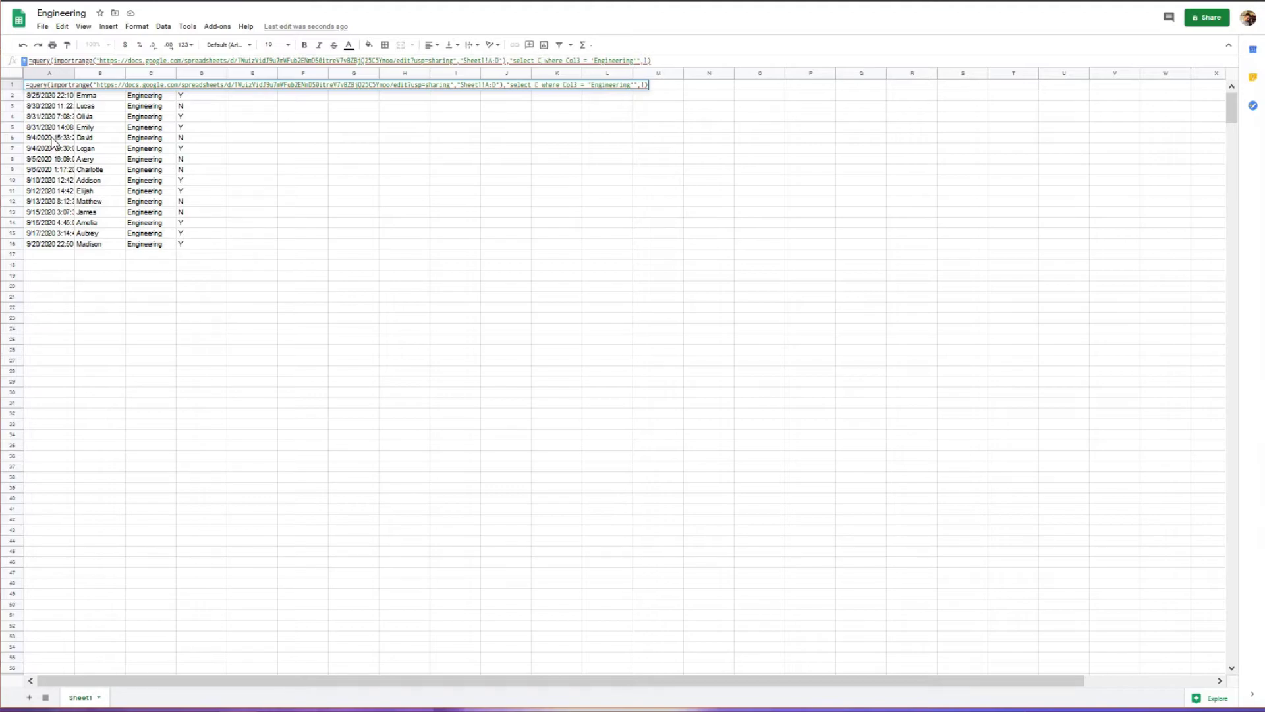
{"action": "type", "text": "ol1"}
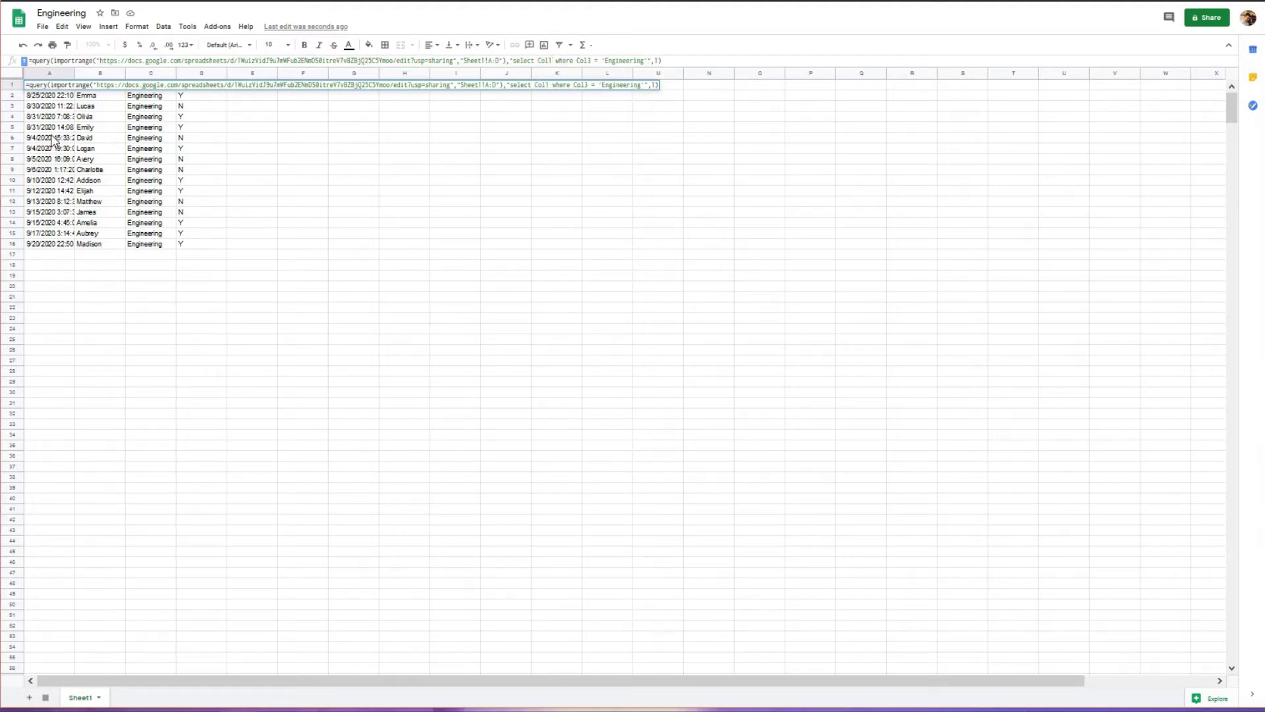
{"action": "type", "text": ","}
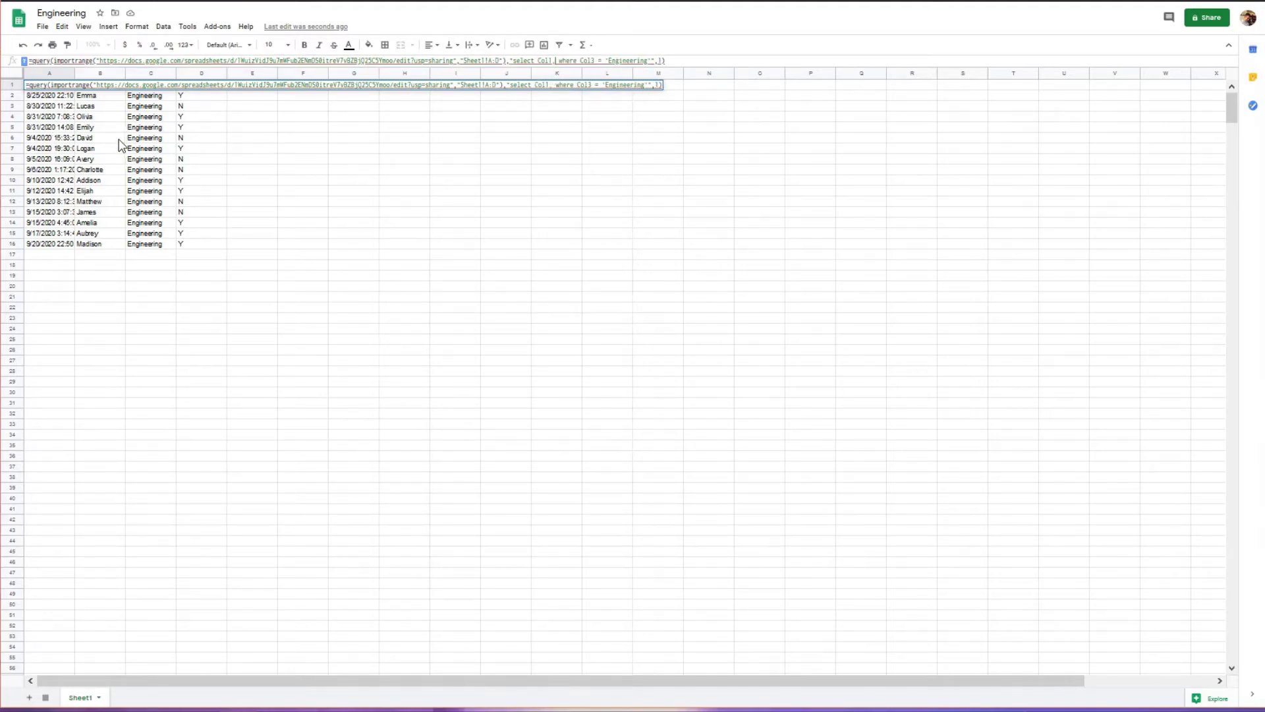
{"action": "type", "text": "Col2"}
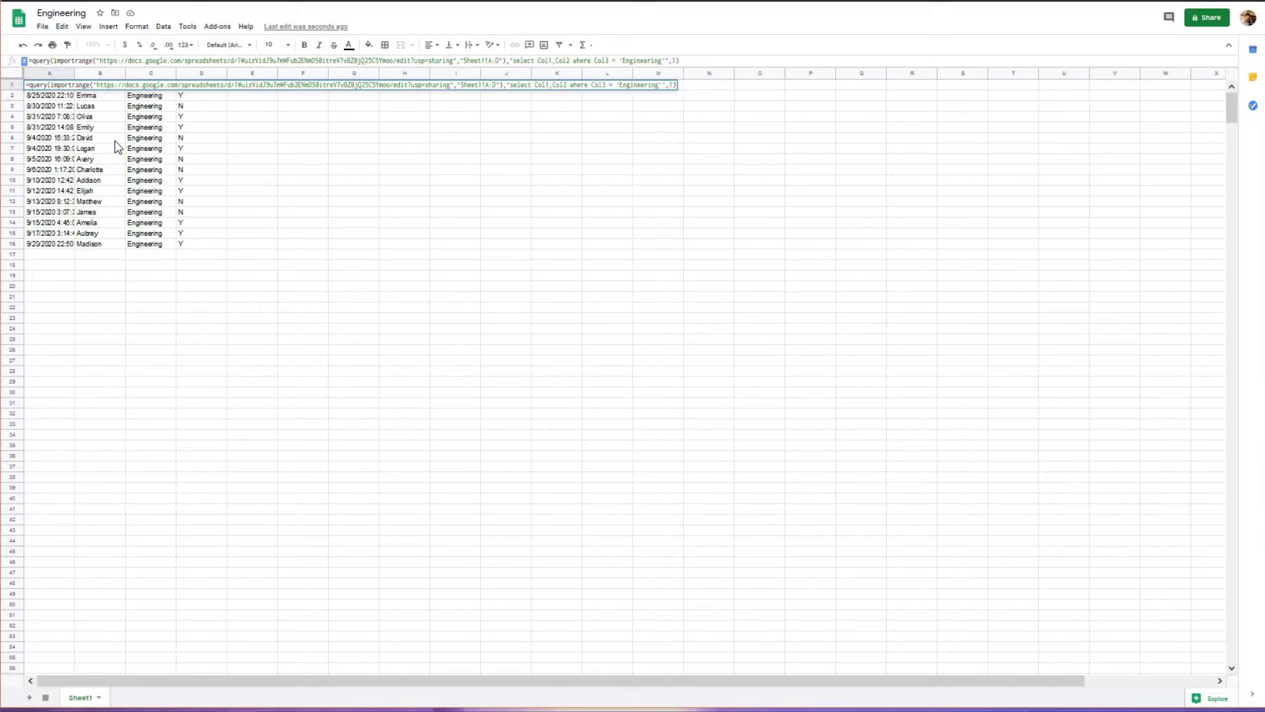
{"action": "type", "text": ","}
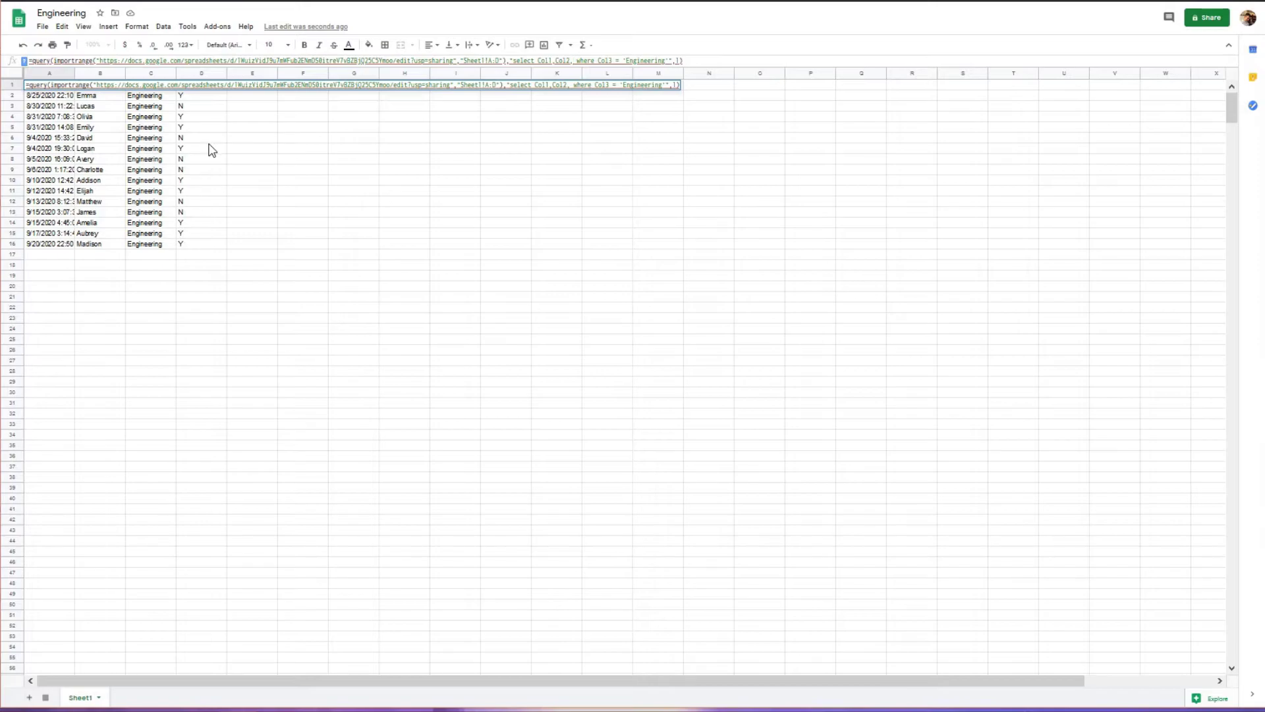
{"action": "type", "text": "Col4"}
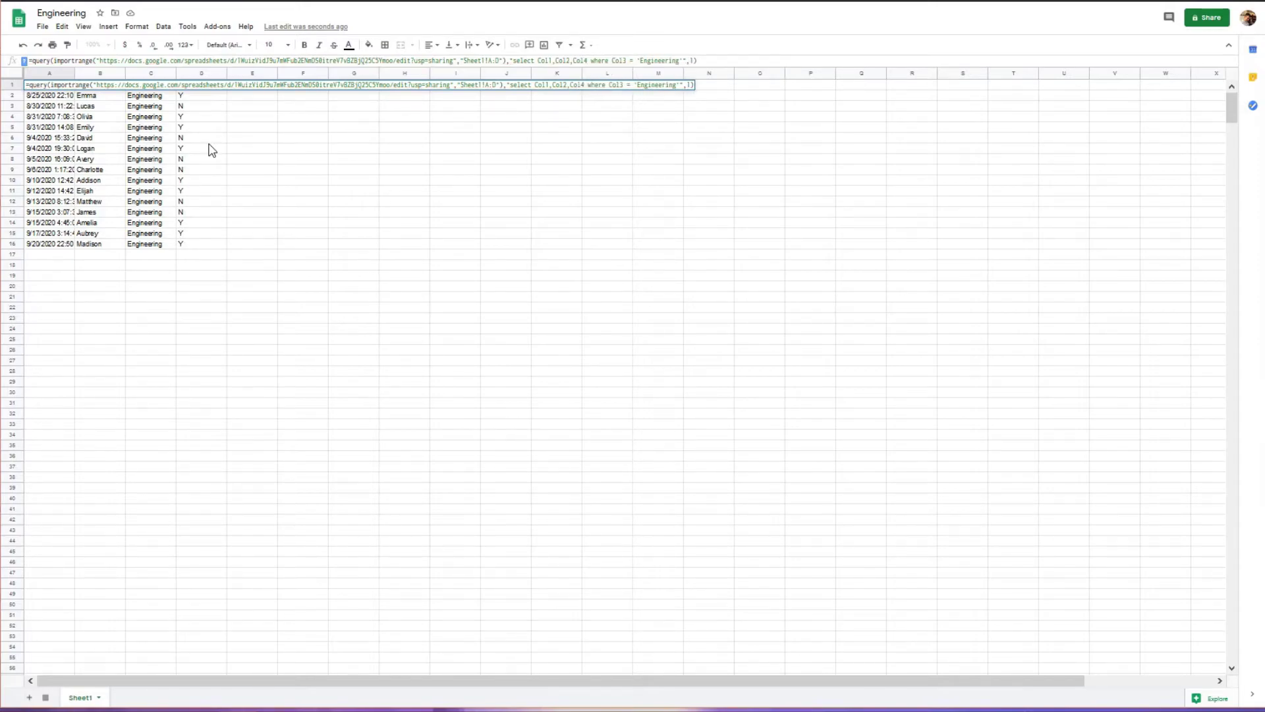
{"action": "key", "text": "Return"}
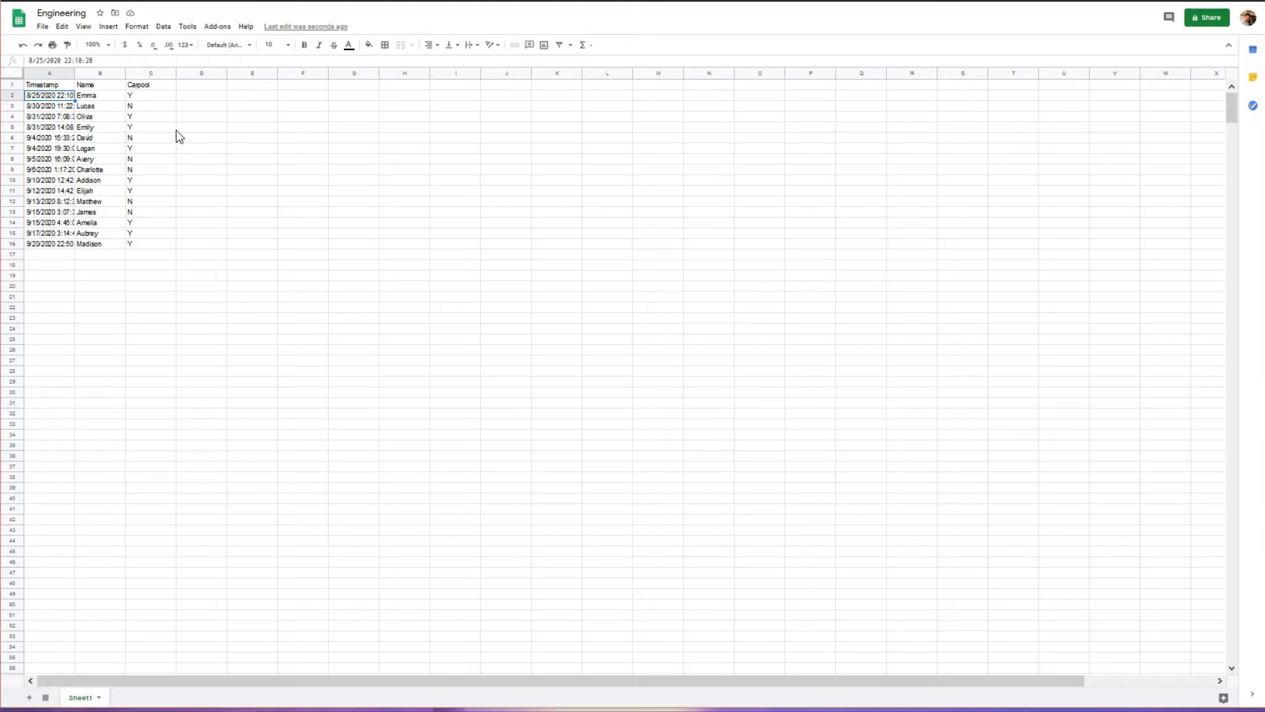
{"action": "left_click", "coordinate": [41, 86]}
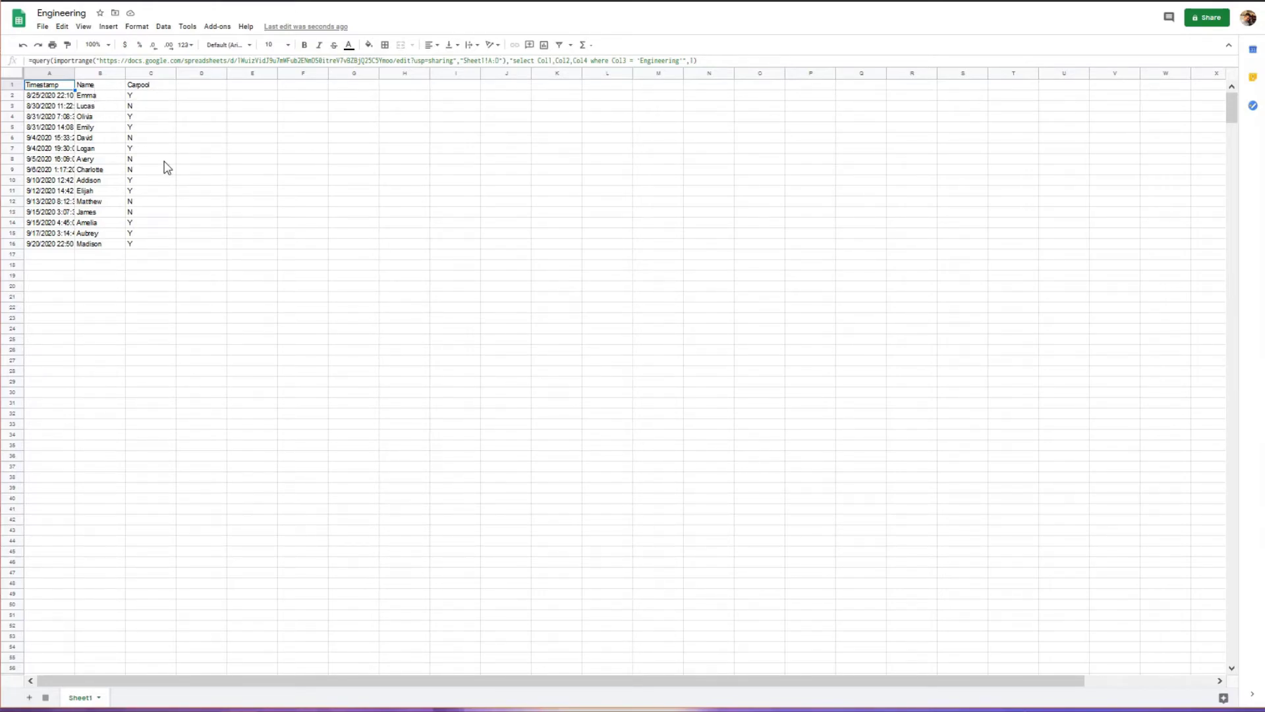
{"action": "left_click", "coordinate": [96, 99]}
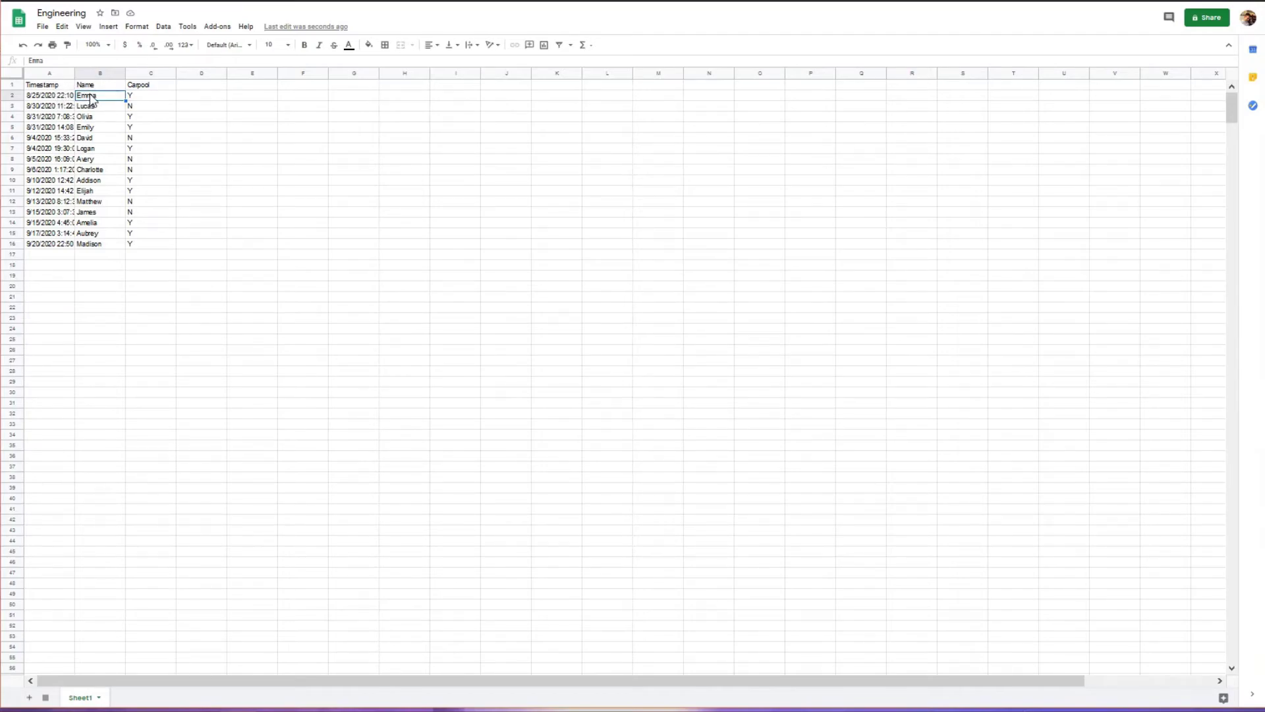
{"action": "left_click_drag", "start_coordinate": [103, 97], "coordinate": [217, 96]}
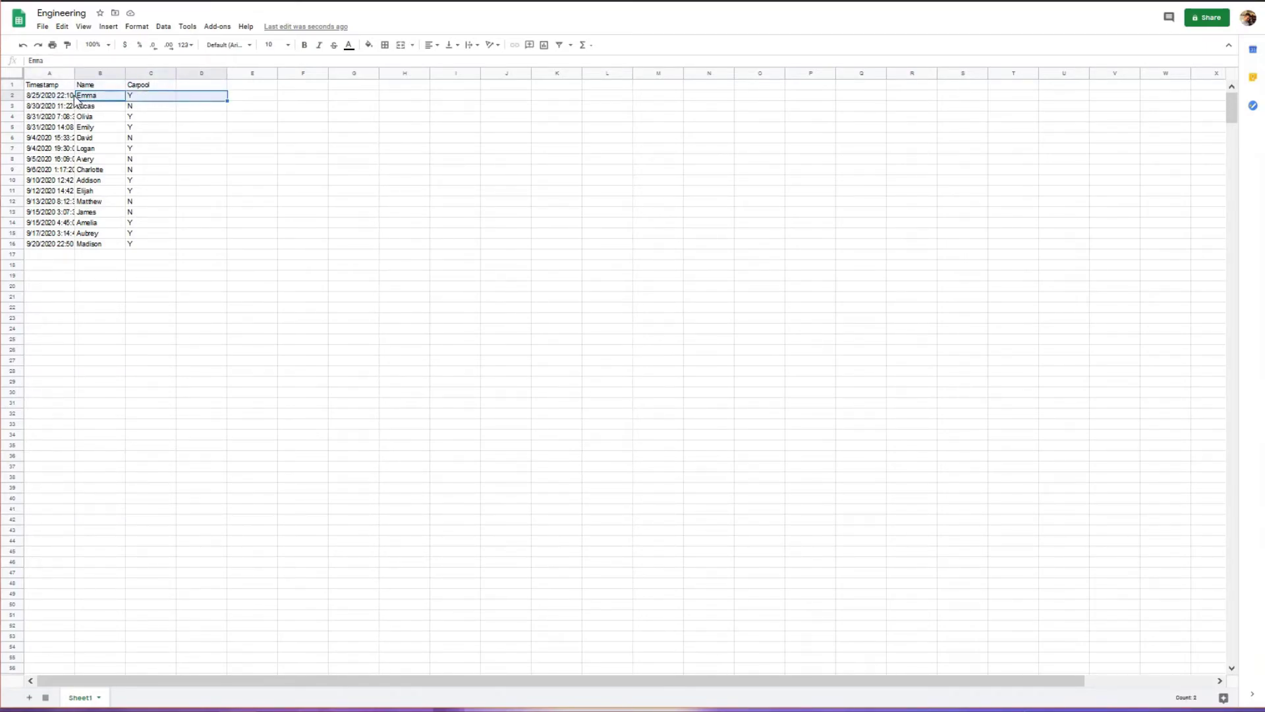
- Reorder the selected columns in the A1 query to Col2,Col1,Col4 so Name precedes Timestamp, and commit it
{"action": "left_click", "coordinate": [41, 87]}
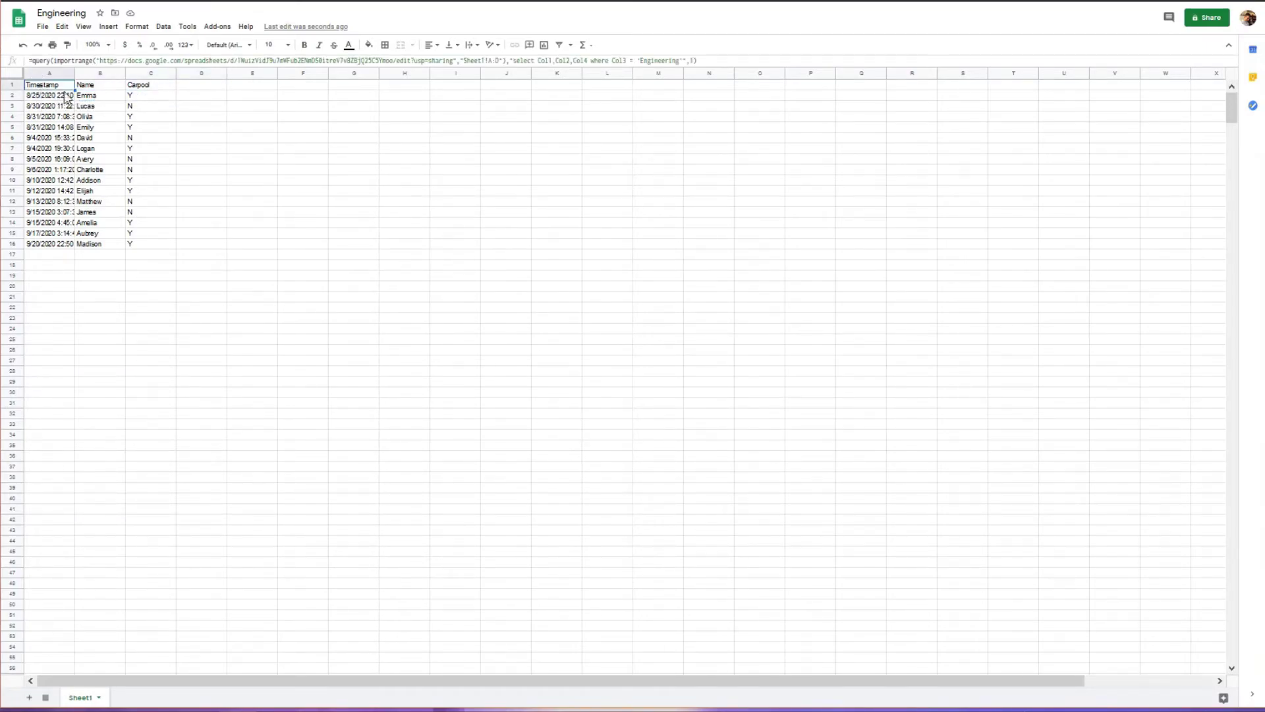
{"action": "left_click", "coordinate": [552, 61]}
{"action": "key", "text": "BackSpace"}
{"action": "type", "text": "2"}
{"action": "key", "text": "Right"}
{"action": "key", "text": "Right"}
{"action": "key", "text": "Right"}
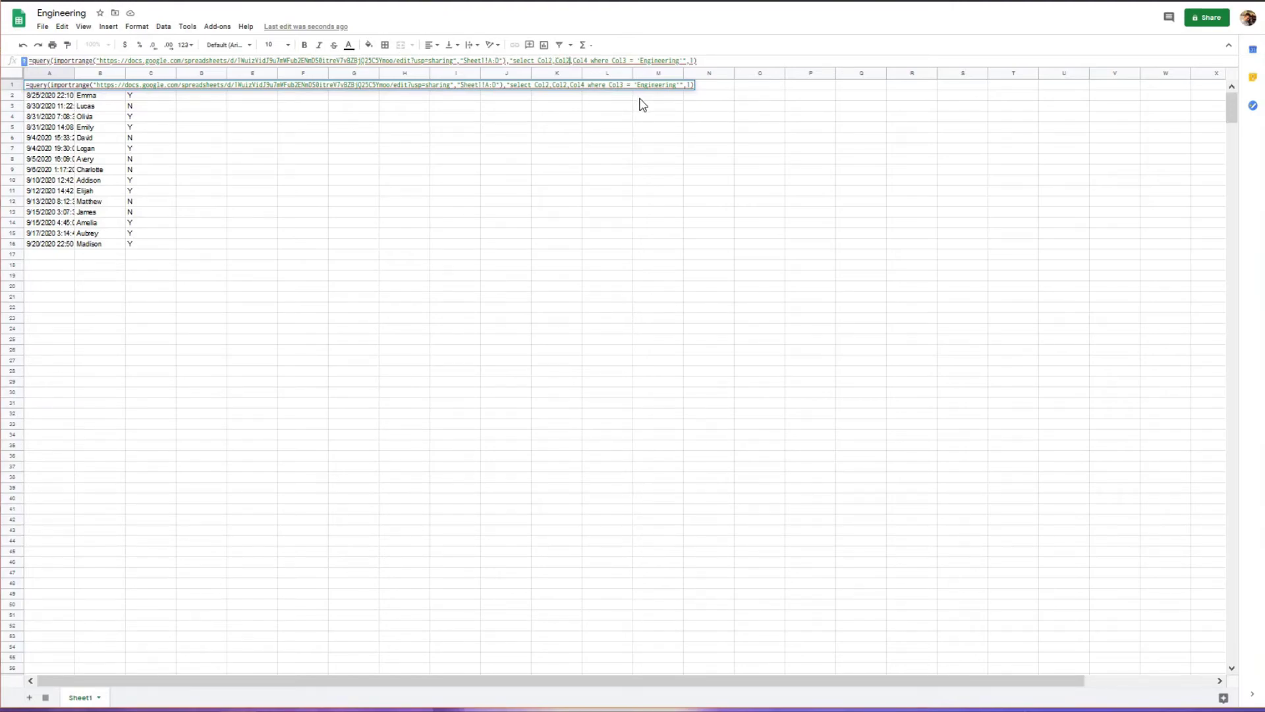
{"action": "key", "text": "Delete"}
{"action": "type", "text": "1"}
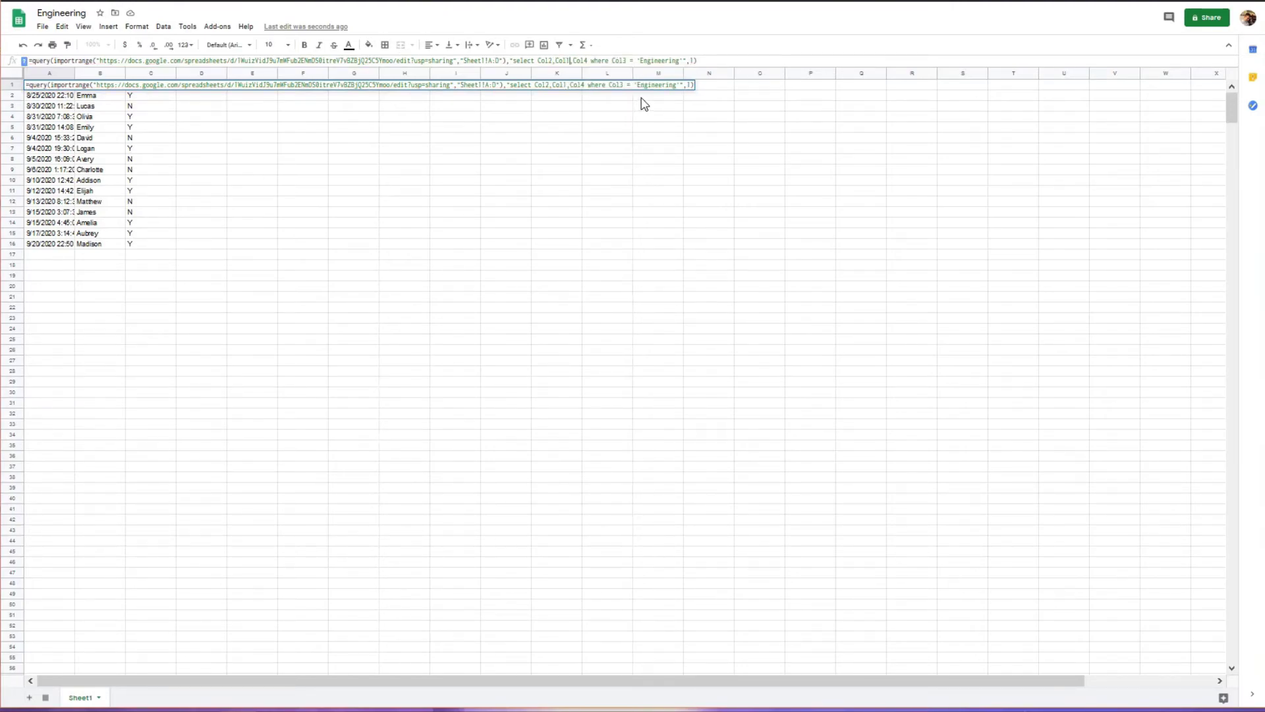
{"action": "key", "text": "Return"}
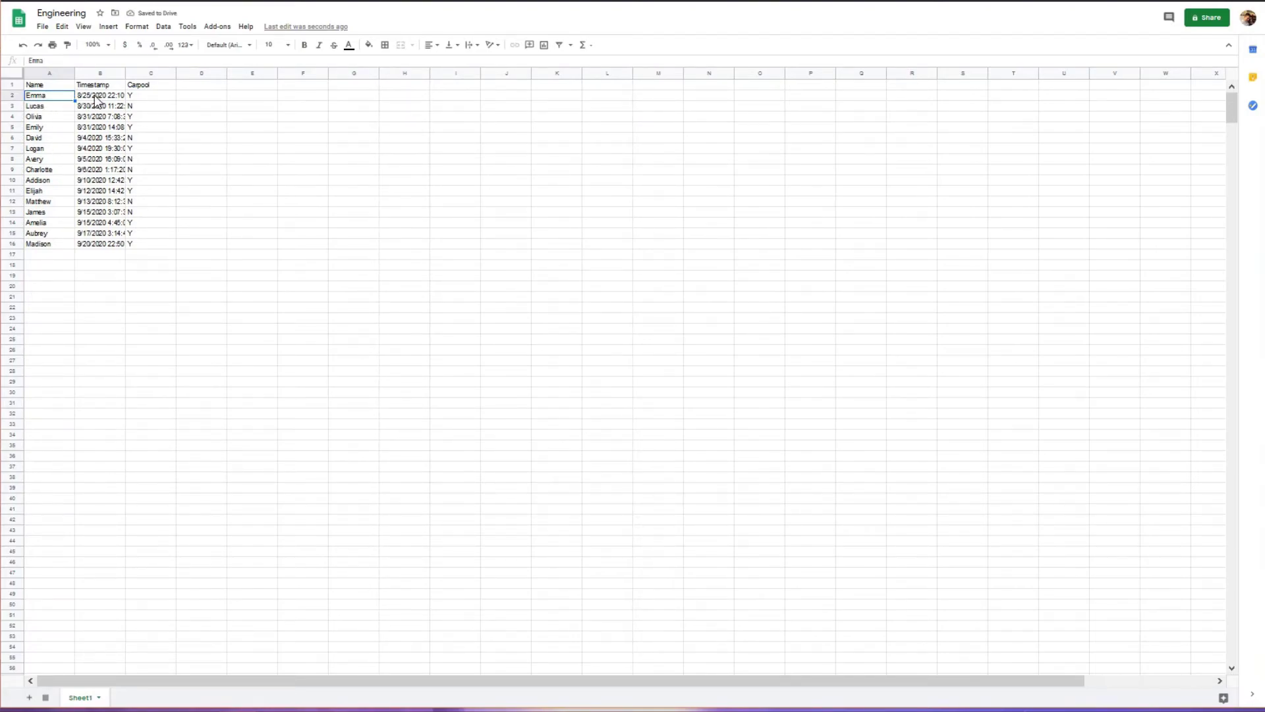
- Review the reordered Engineering table and compare it with the department entries in Form Responses
{"action": "left_click", "coordinate": [48, 87]}
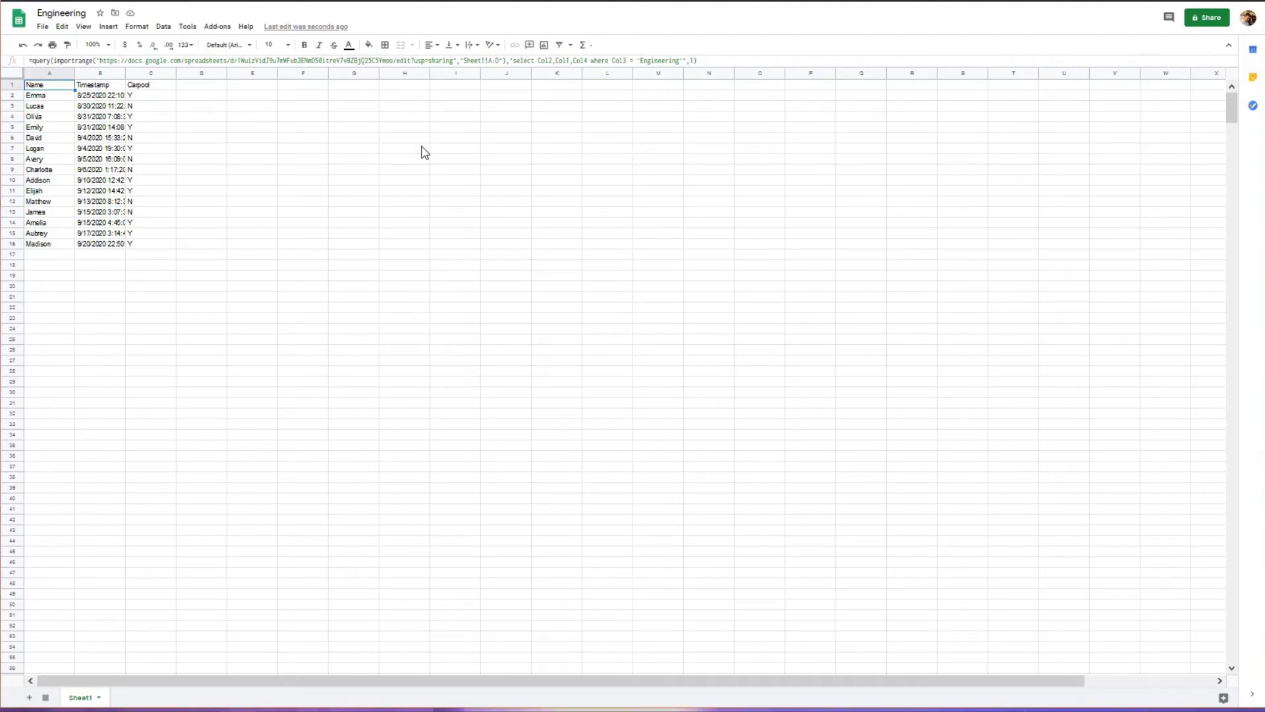
{"action": "mouse_move", "coordinate": [60, 87]}
{"action": "left_mouse_down"}
{"action": "mouse_move", "coordinate": [168, 247]}
{"action": "mouse_move", "coordinate": [198, 244]}
{"action": "left_mouse_up"}
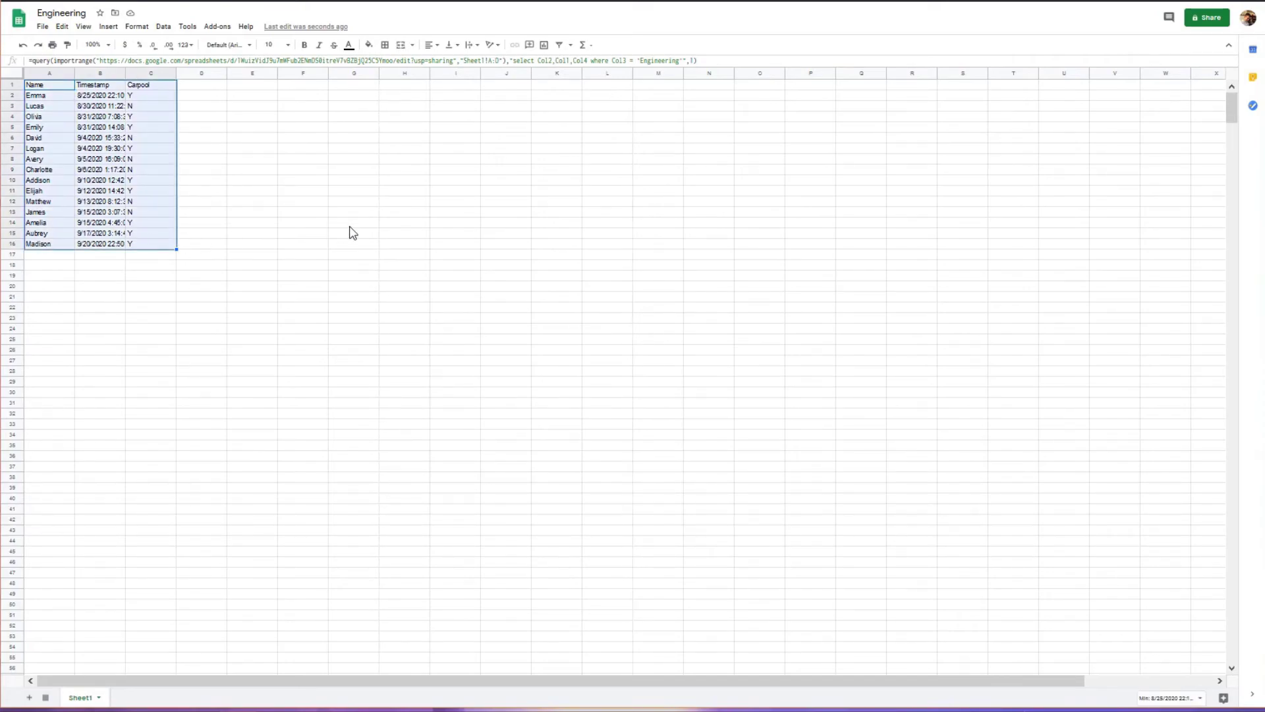
{"action": "left_click", "coordinate": [260, 172]}
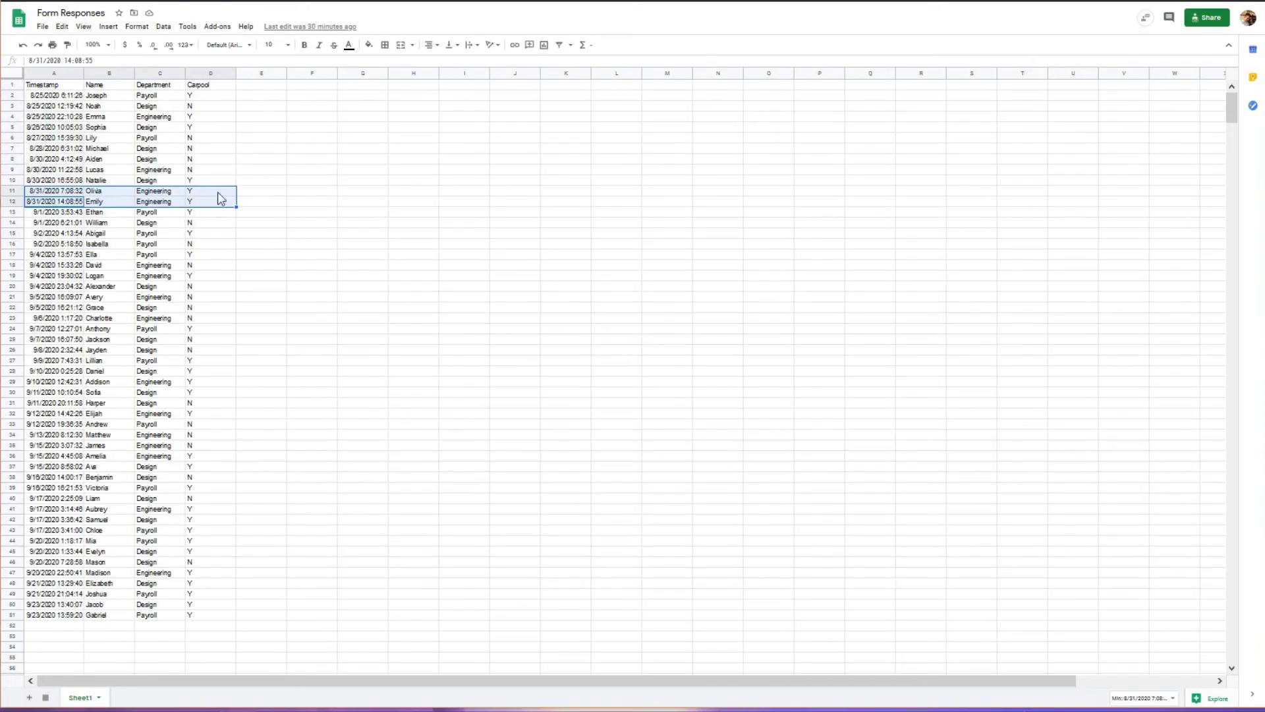
{"action": "left_click", "coordinate": [154, 140]}
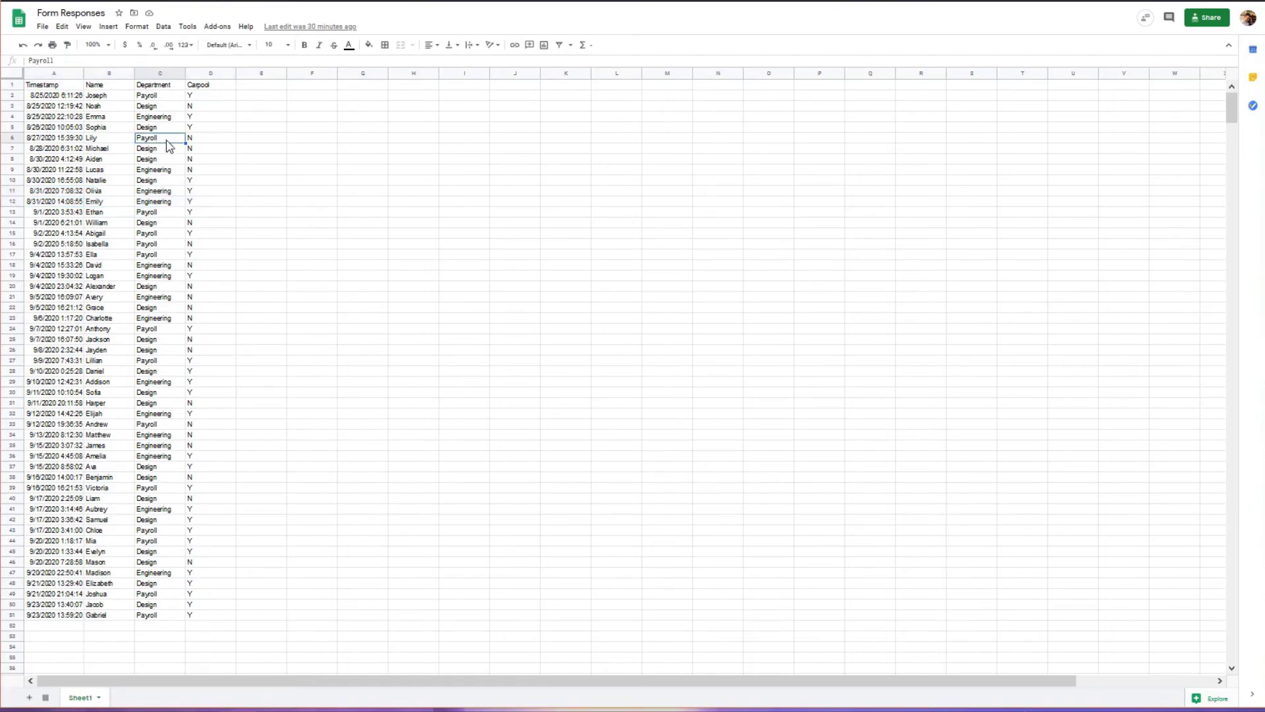
{"action": "left_click", "coordinate": [157, 149]}
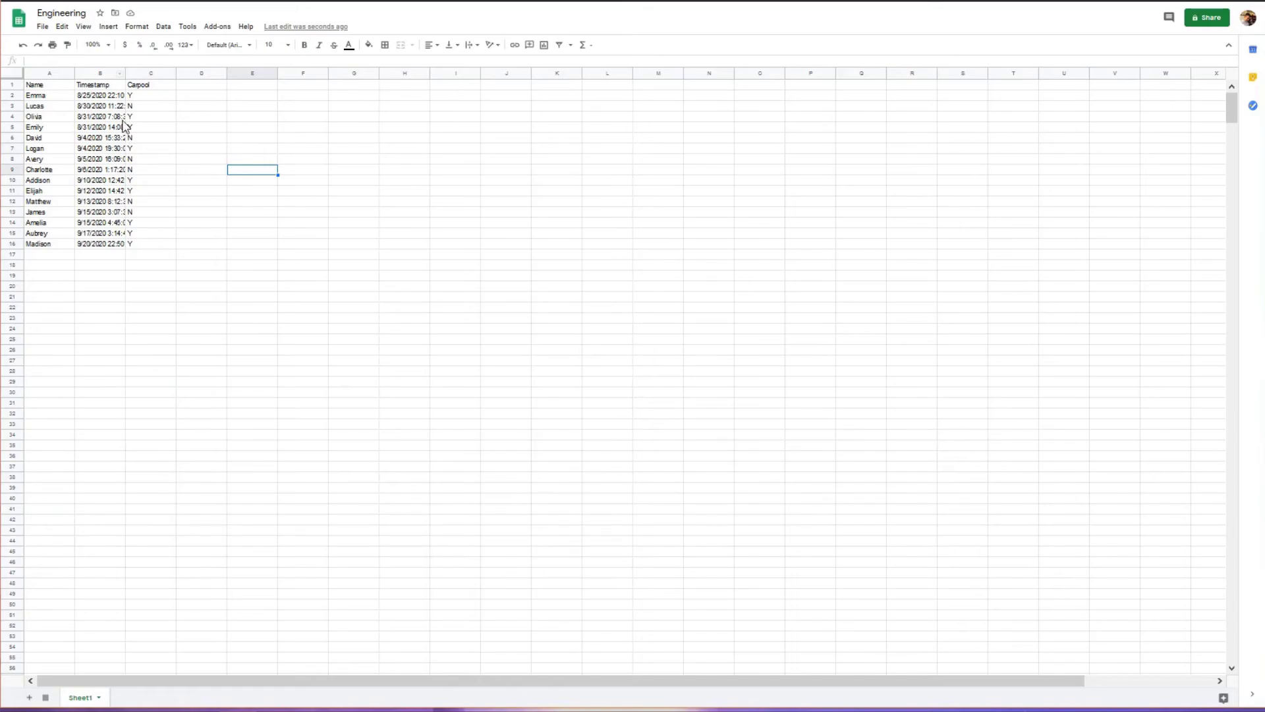
- Make a copy of the Engineering spreadsheet in My Drive and name it Payroll
{"action": "left_click", "coordinate": [59, 85]}
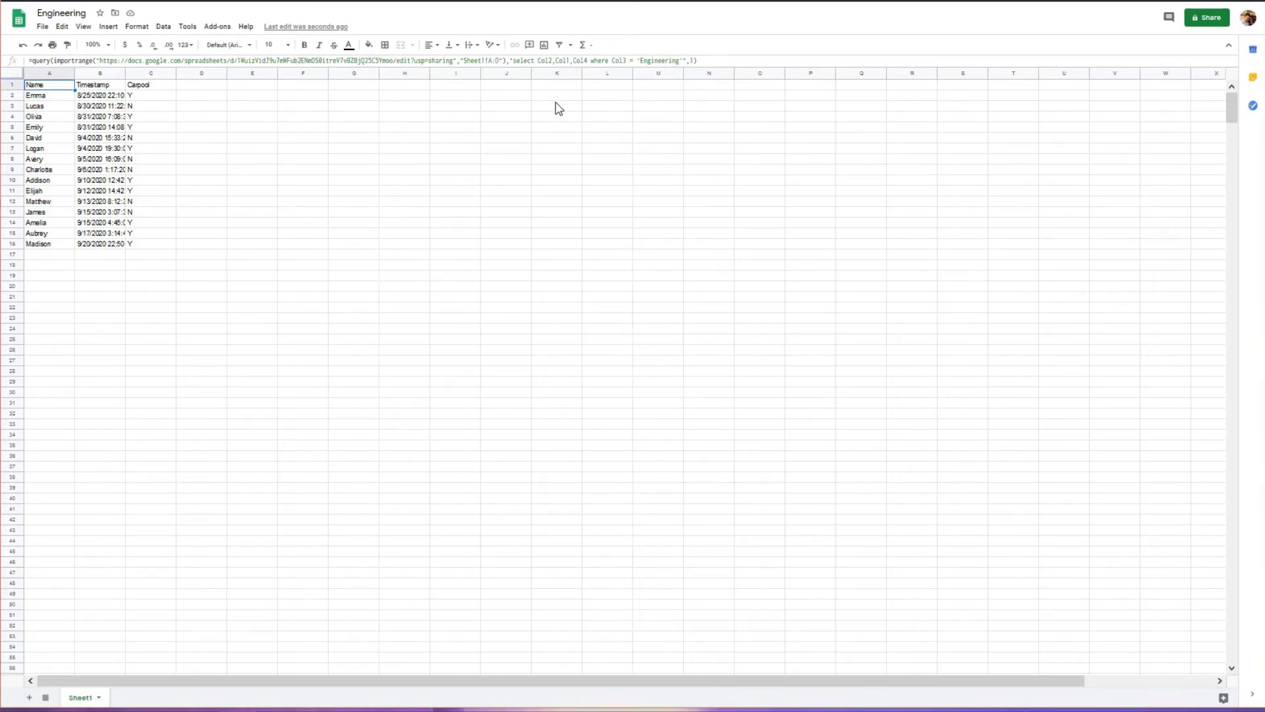
{"action": "left_click", "coordinate": [42, 26]}
{"action": "mouse_move", "coordinate": [62, 26]}
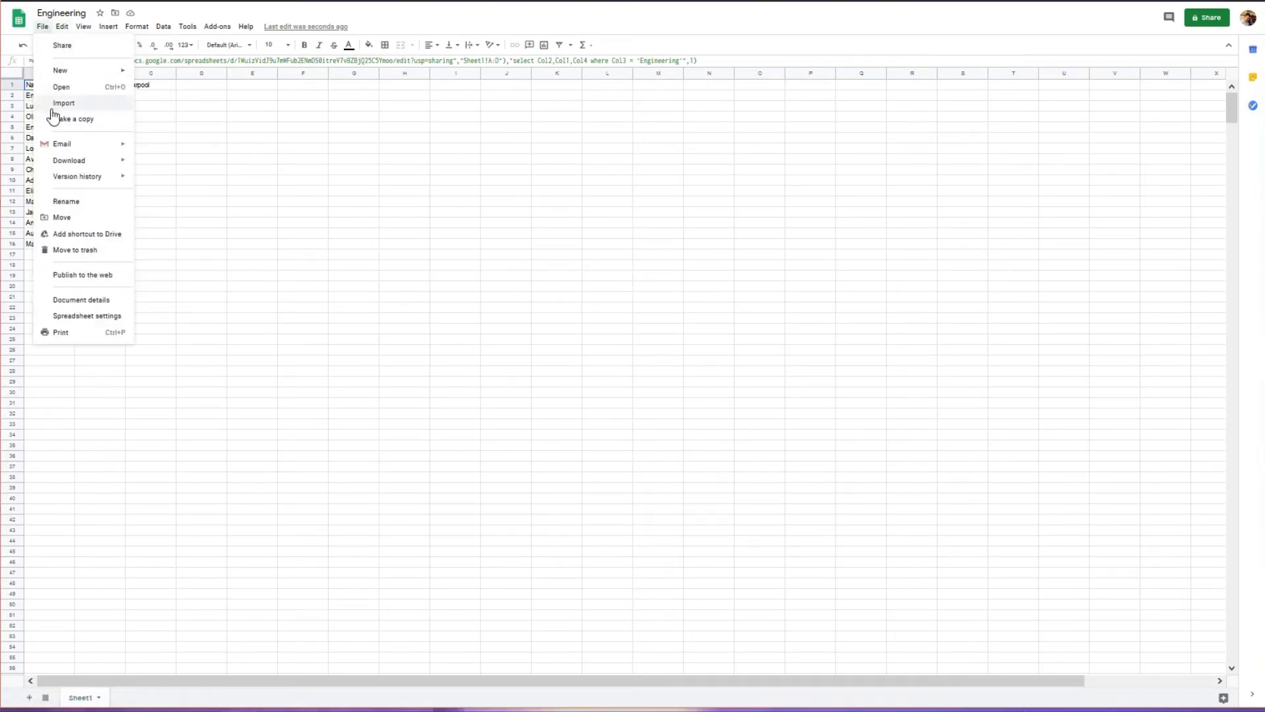
{"action": "left_click", "coordinate": [57, 117]}
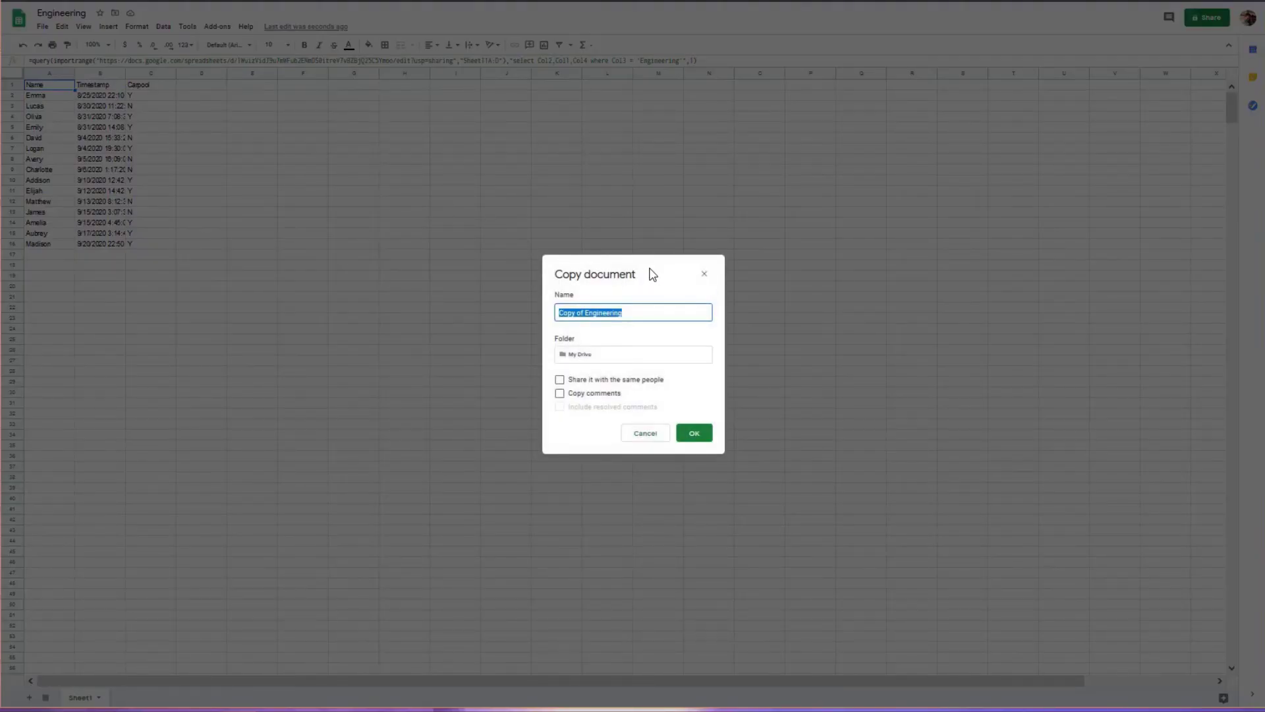
{"action": "type", "text": "Payroll"}
{"action": "left_click_drag", "start_coordinate": [597, 312], "coordinate": [532, 313]}
{"action": "left_click", "coordinate": [594, 316]}
{"action": "left_click", "coordinate": [695, 435]}
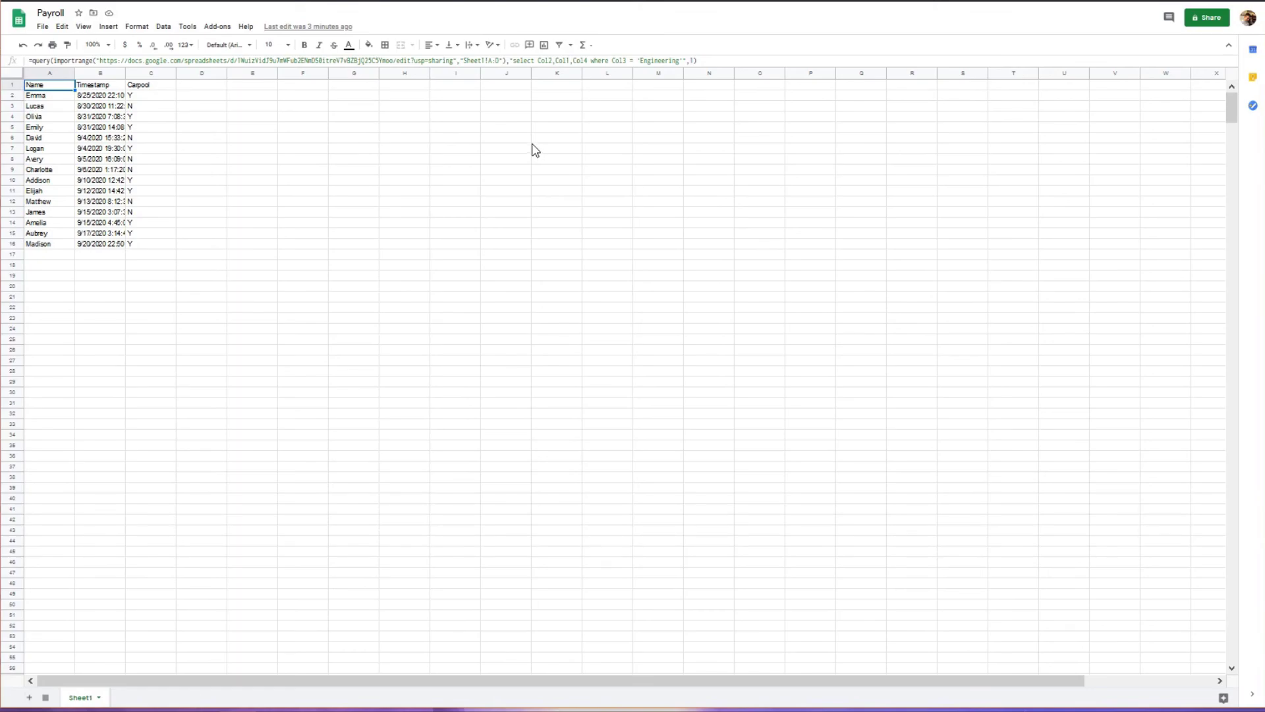
- Change the department criterion in the Payroll spreadsheet's A1 query from Engineering to Payroll, and commit it
{"action": "mouse_move", "coordinate": [638, 60]}
{"action": "left_mouse_down"}
{"action": "mouse_move", "coordinate": [660, 60]}
{"action": "mouse_move", "coordinate": [639, 67]}
{"action": "left_mouse_up"}
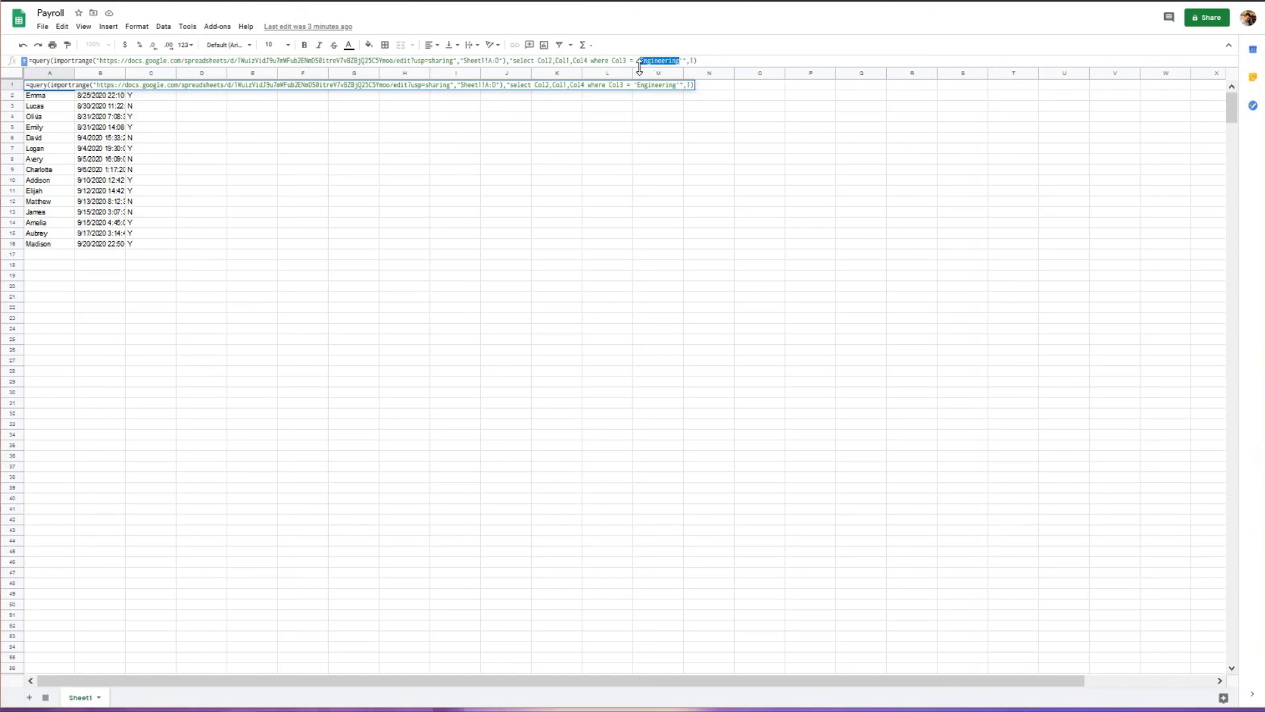
{"action": "type", "text": "Payroll"}
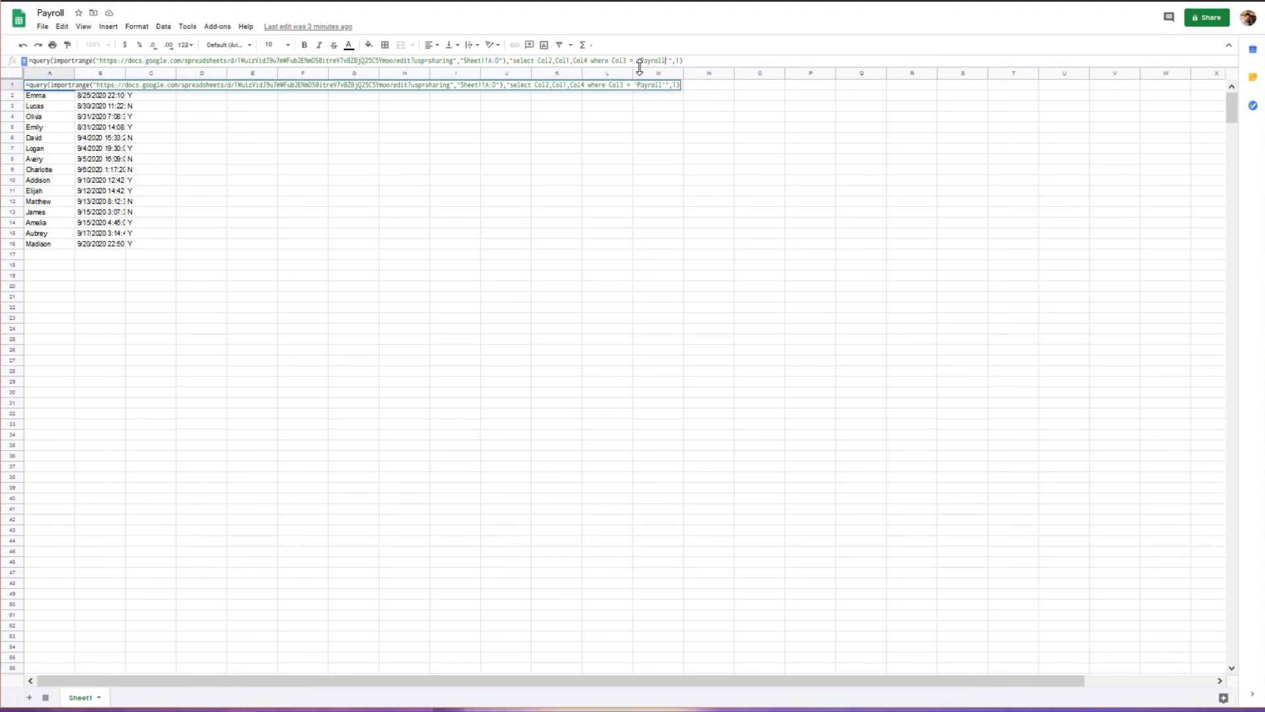
{"action": "key", "text": "Return"}
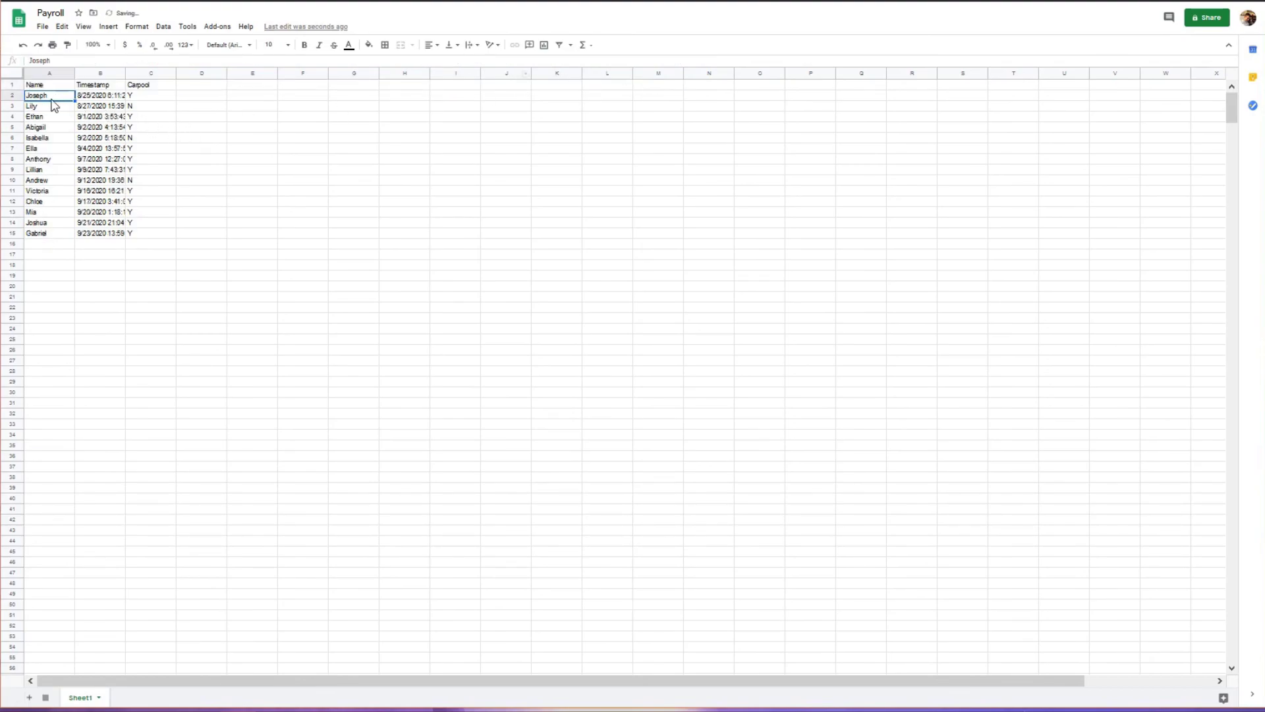
- Review the filtered Payroll table and the column selection in its A1 query
{"action": "left_click_drag", "start_coordinate": [39, 86], "coordinate": [167, 240]}
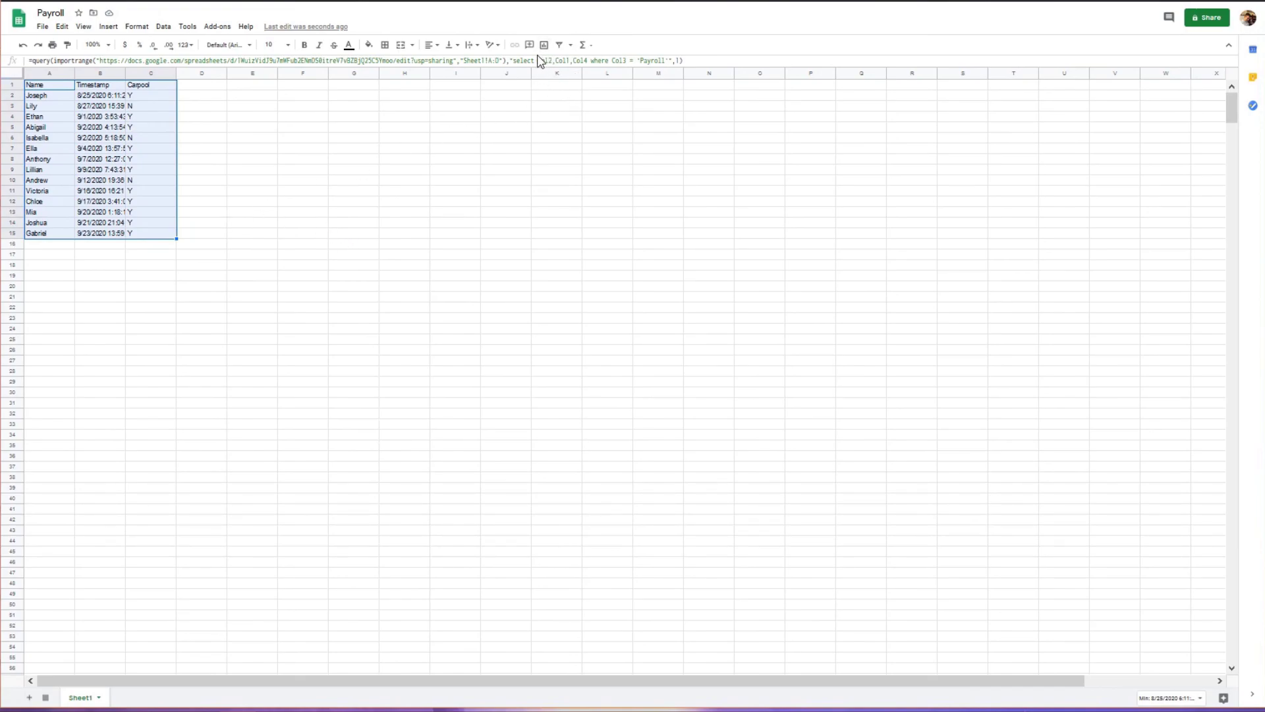
{"action": "left_click_drag", "start_coordinate": [539, 60], "coordinate": [589, 60]}
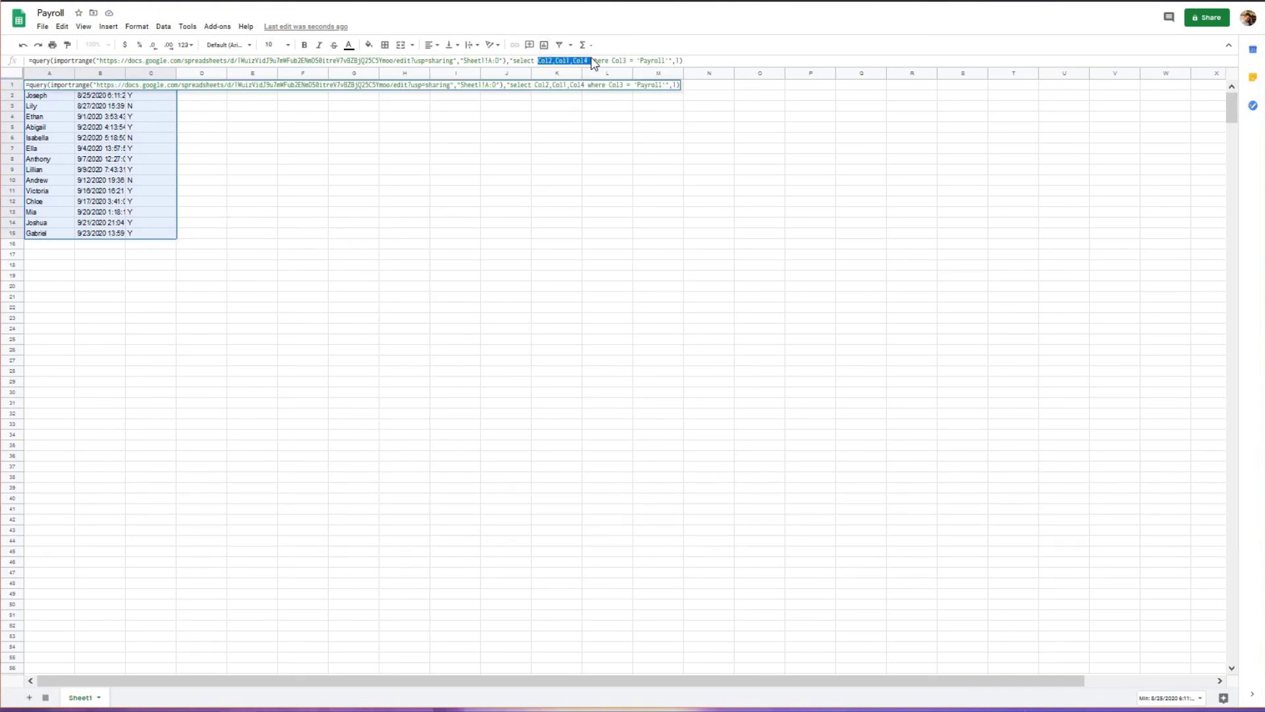
{"action": "left_click", "coordinate": [232, 130]}
{"action": "left_click", "coordinate": [41, 86]}
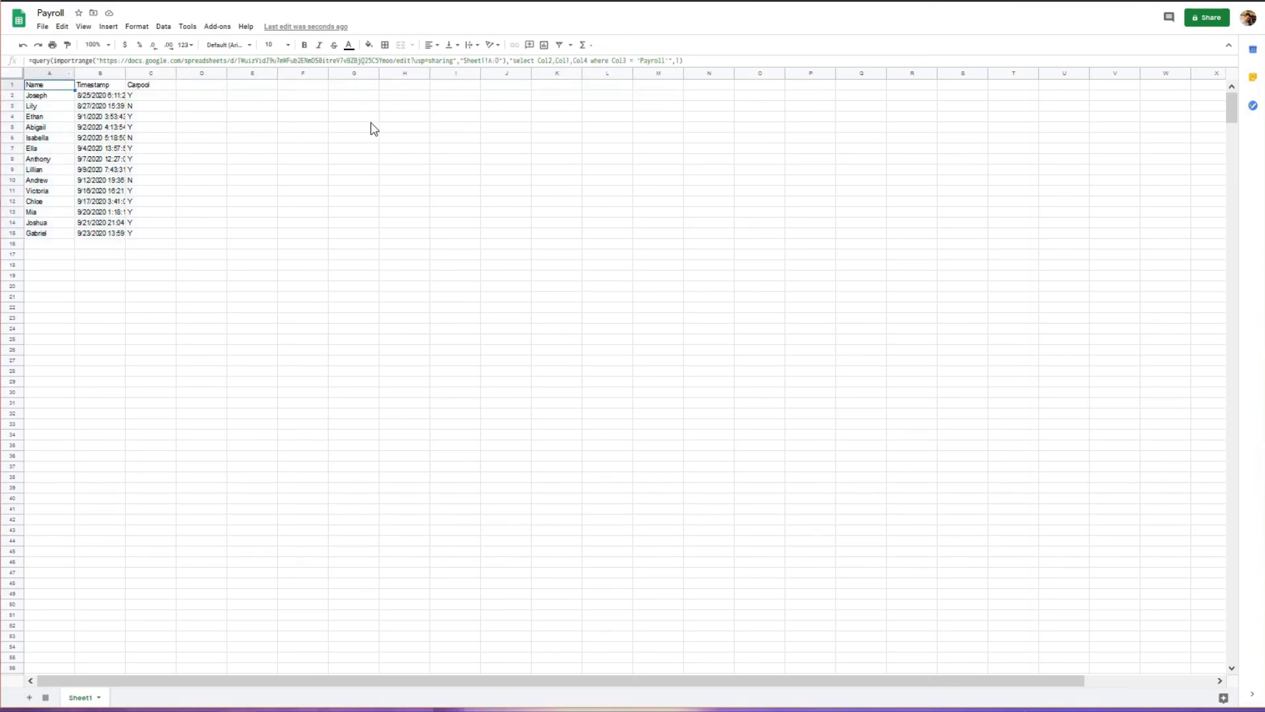